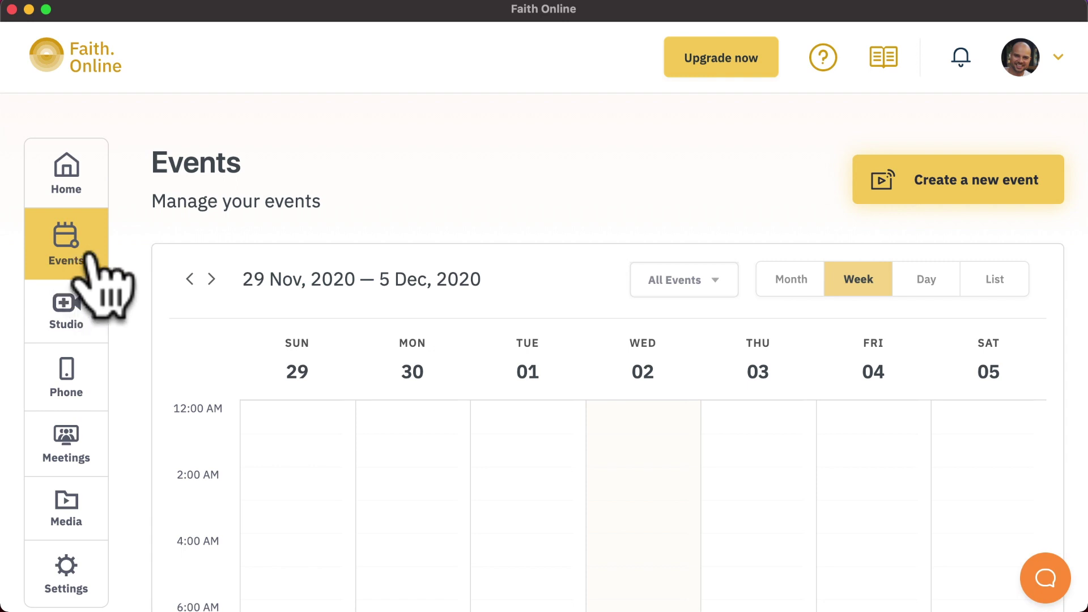
Start a new event named Demo Event, dated Wednesday 2 December 2020
{"action": "left_click", "coordinate": [938, 184]}
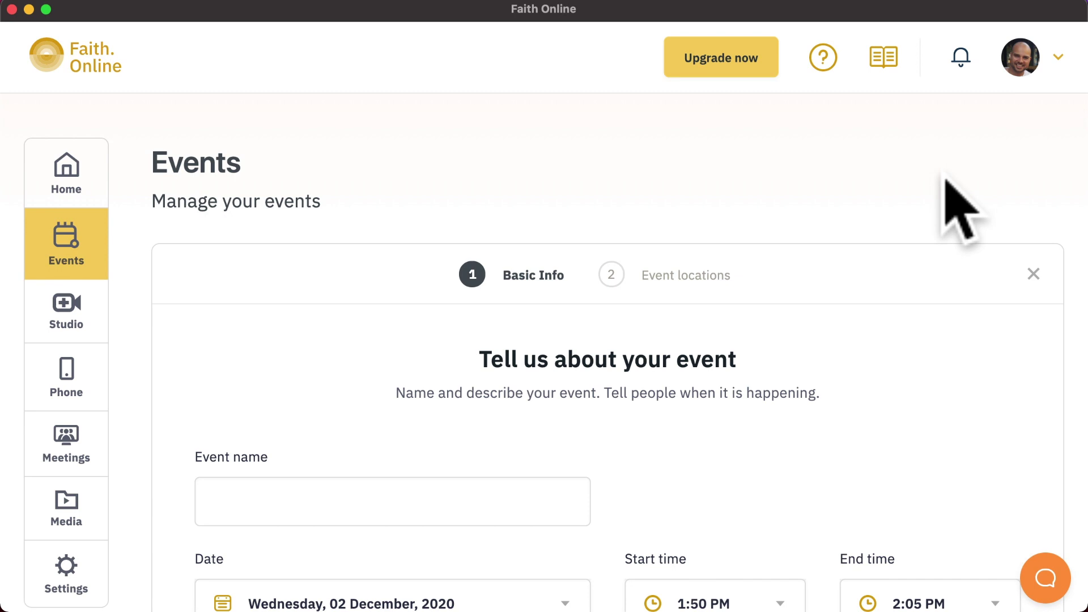
{"action": "scroll", "coordinate": [958, 210], "scroll_direction": "down", "scroll_amount": 5}
{"action": "left_click", "coordinate": [493, 187]}
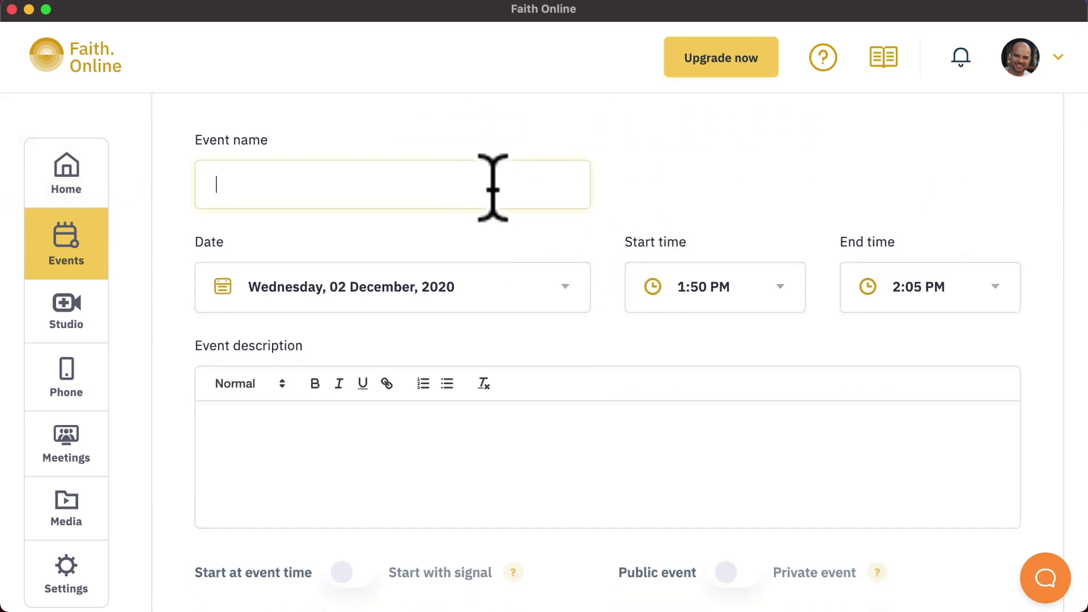
{"action": "type", "text": "Demo Event"}
{"action": "left_click", "coordinate": [563, 282]}
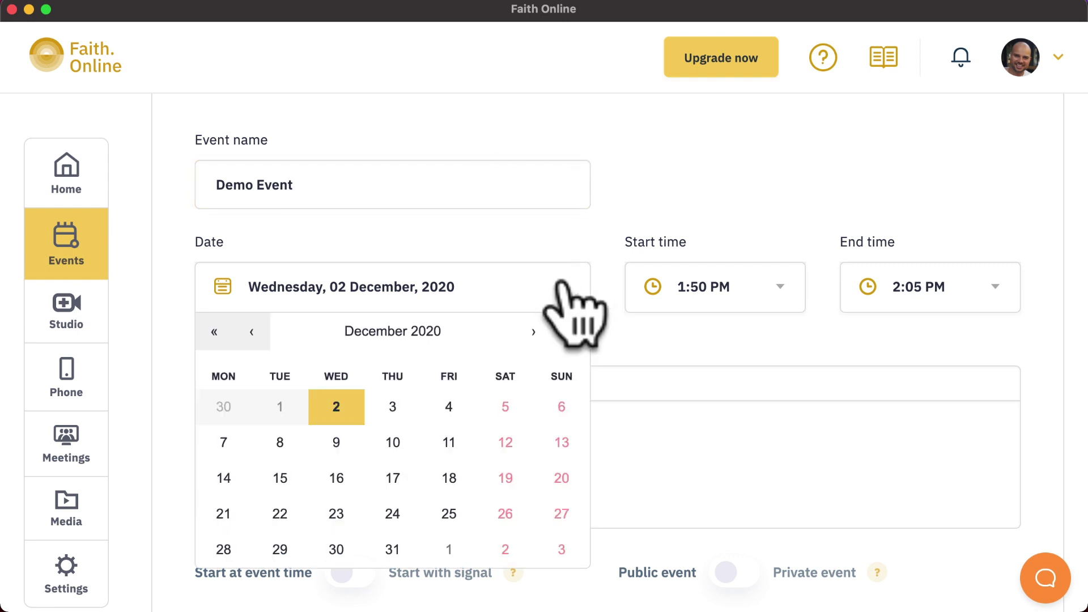
{"action": "left_click", "coordinate": [563, 284]}
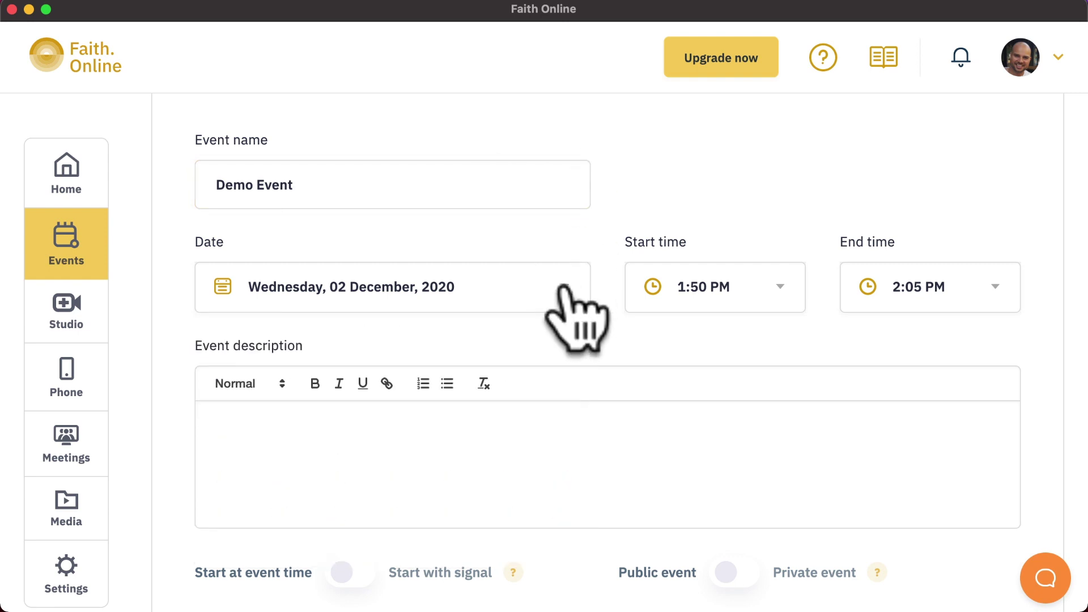
Set the event to run from 2:30 PM to 2:45 PM
{"action": "left_click", "coordinate": [749, 281]}
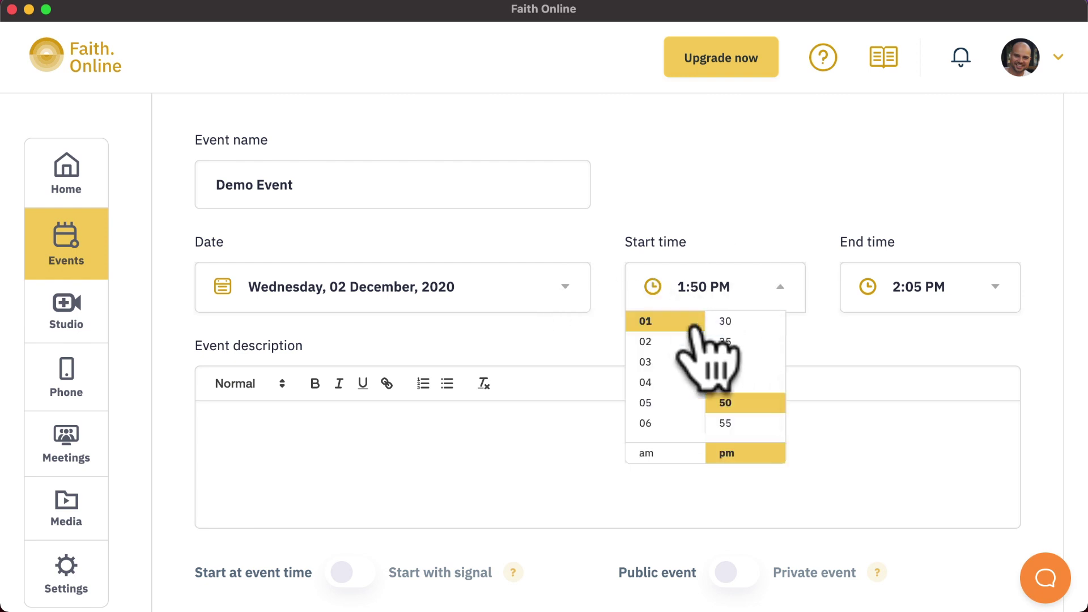
{"action": "left_click", "coordinate": [667, 341]}
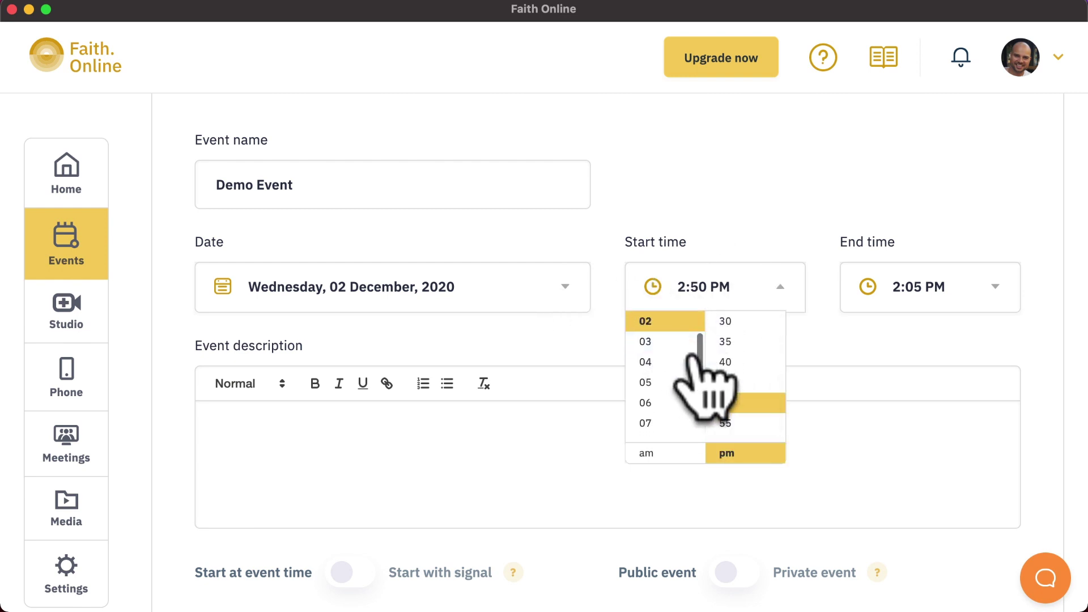
{"action": "left_click", "coordinate": [760, 322]}
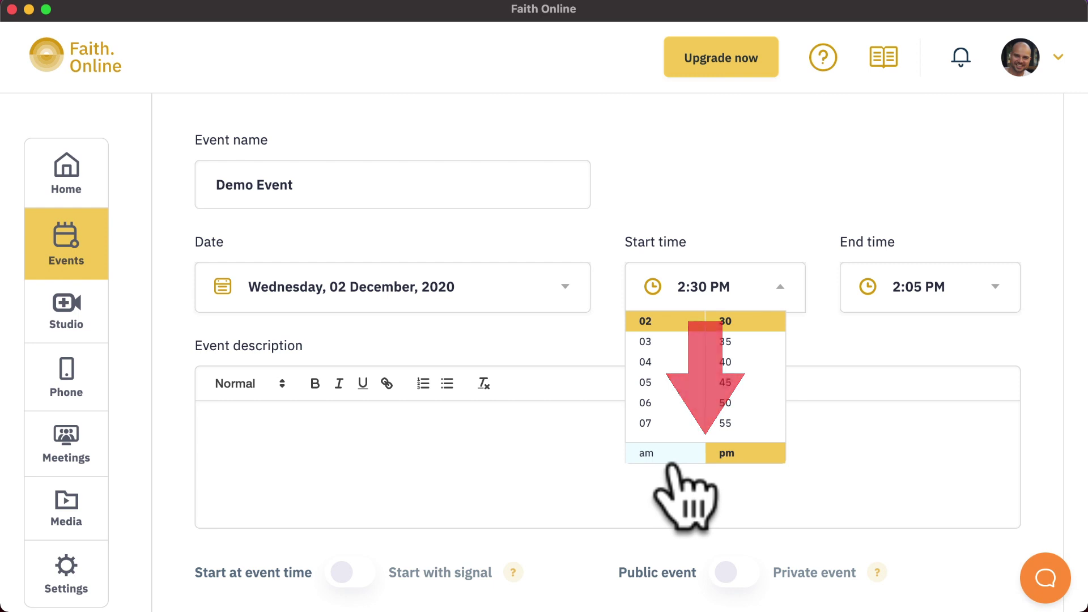
{"action": "left_click", "coordinate": [929, 289]}
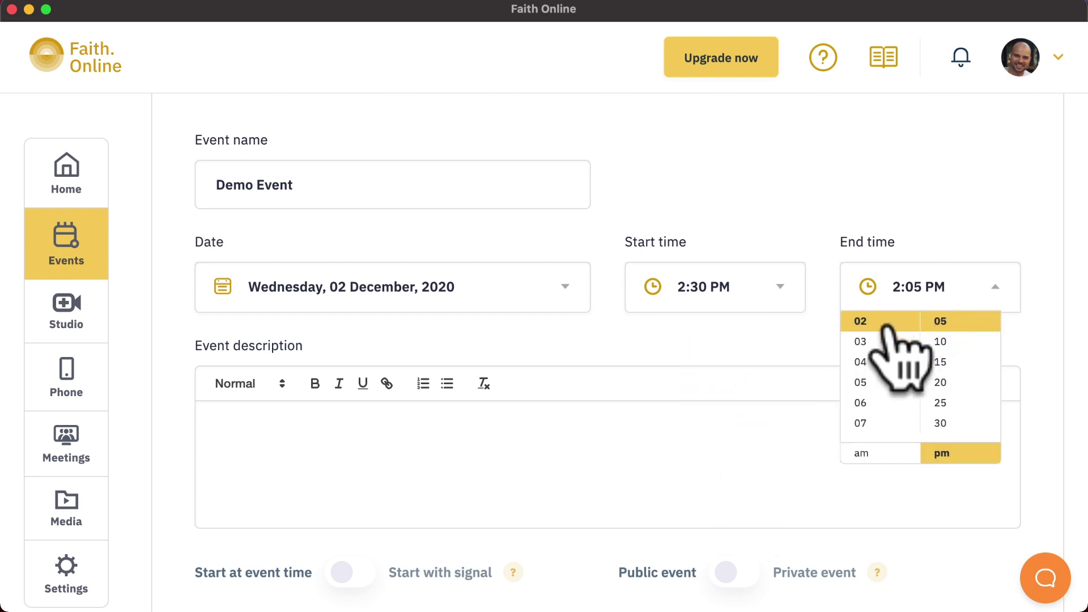
{"action": "scroll", "coordinate": [958, 396], "scroll_direction": "down", "scroll_amount": 2}
{"action": "scroll", "coordinate": [958, 391], "scroll_direction": "down", "scroll_amount": 1}
{"action": "left_click", "coordinate": [961, 384]}
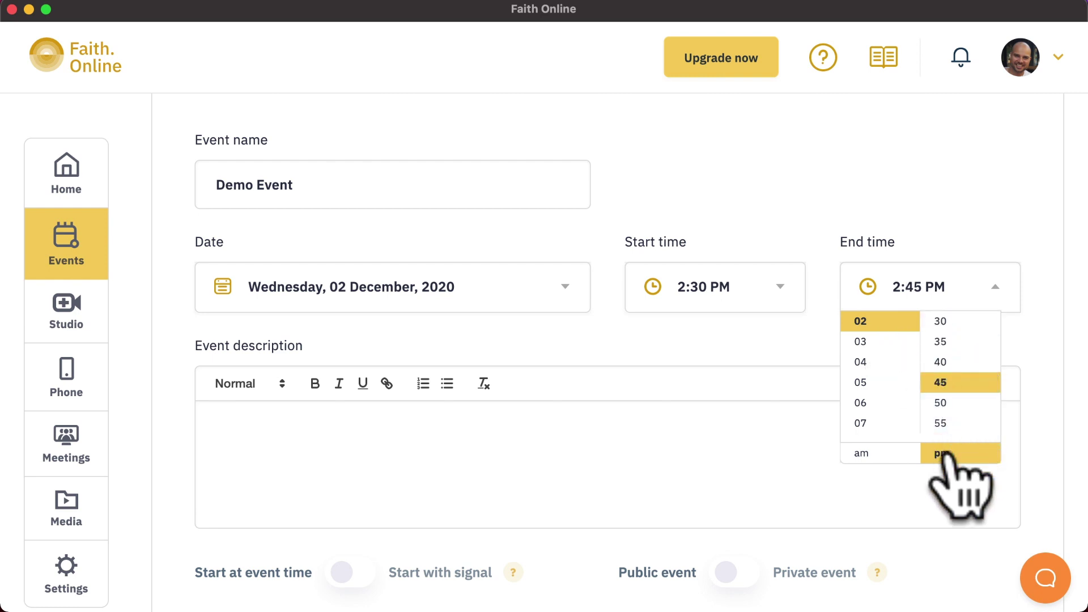
{"action": "left_click", "coordinate": [927, 470]}
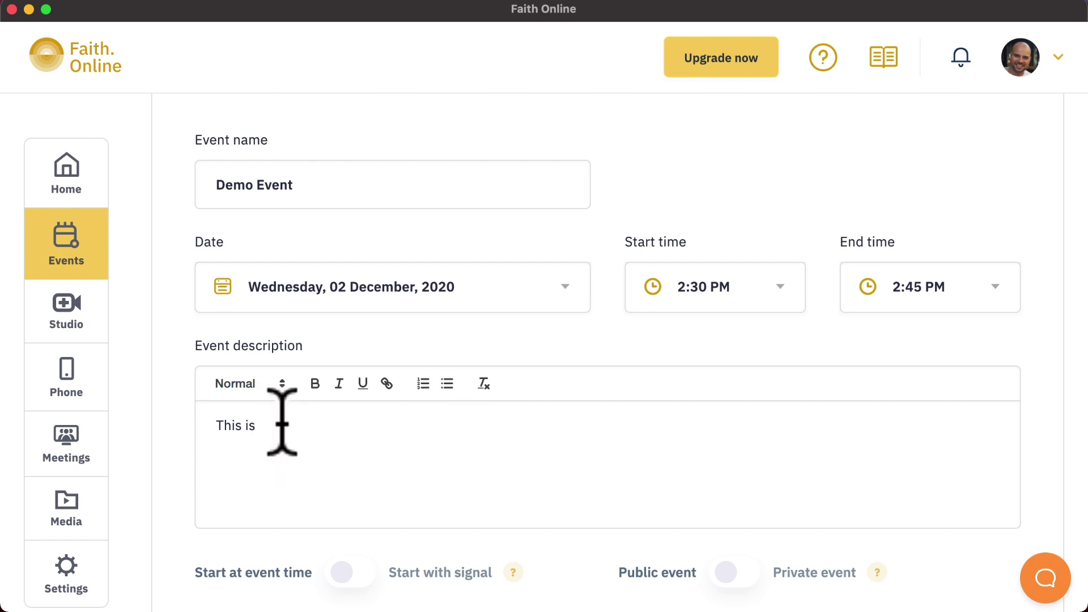
Enter 'This is an event Title' as the description heading, formatted as Heading 1
{"action": "key", "text": "super+BackSpace"}
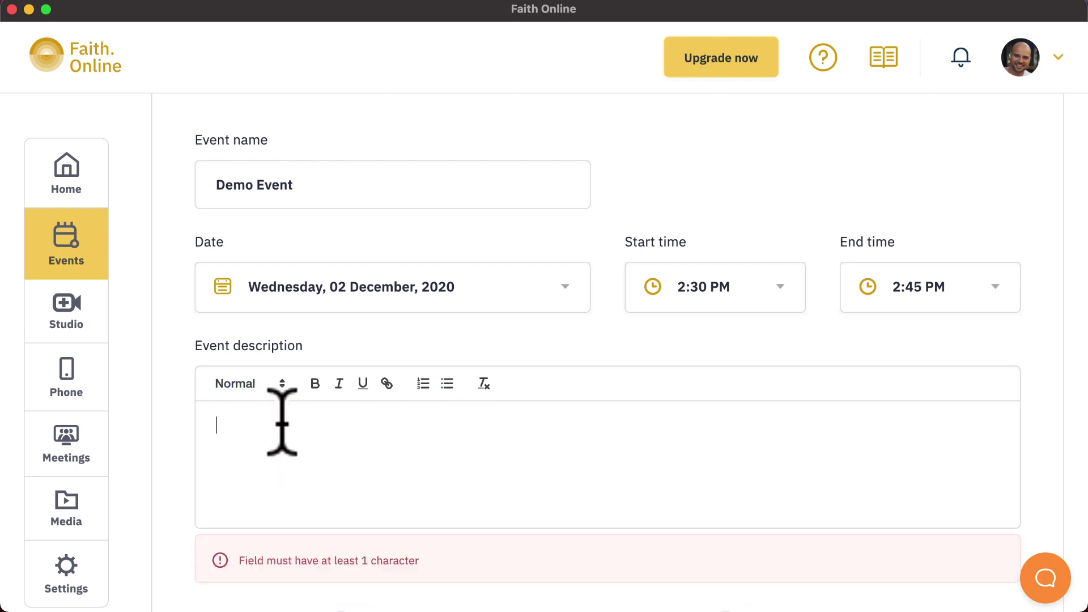
{"action": "type", "text": "This is an event Title"}
{"action": "key", "text": "super+a"}
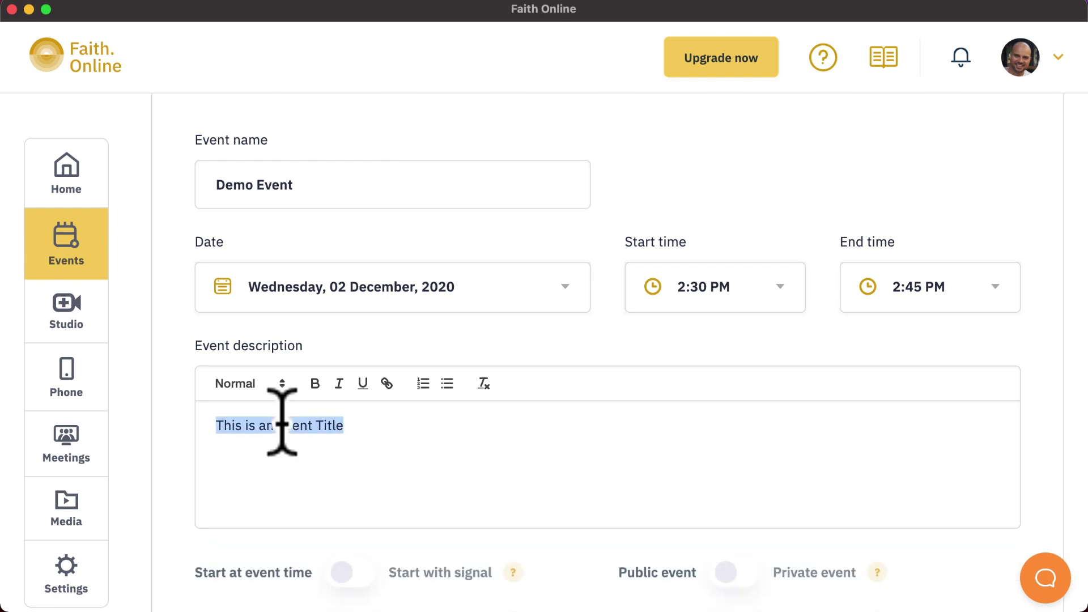
{"action": "left_click", "coordinate": [249, 384]}
{"action": "left_click", "coordinate": [249, 410]}
{"action": "left_click", "coordinate": [442, 433]}
Add a Normal-text bulleted list: This is a list, item 2, item 3, Item 4
{"action": "key", "text": "Return"}
{"action": "key", "text": "Return"}
{"action": "type", "text": "This is a list"}
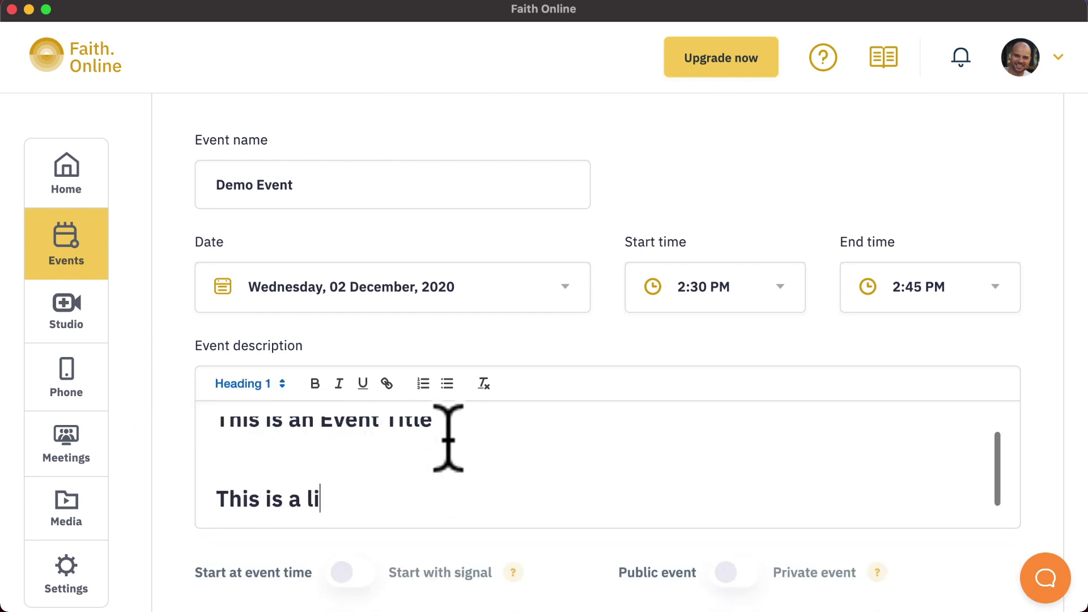
{"action": "key", "text": "super+shift+Left"}
{"action": "left_click", "coordinate": [250, 383]}
{"action": "left_click", "coordinate": [256, 495]}
{"action": "left_click", "coordinate": [447, 384]}
{"action": "left_click", "coordinate": [342, 499]}
{"action": "key", "text": "Return"}
{"action": "type", "text": "item 2"}
{"action": "key", "text": "Return"}
{"action": "type", "text": "item 3"}
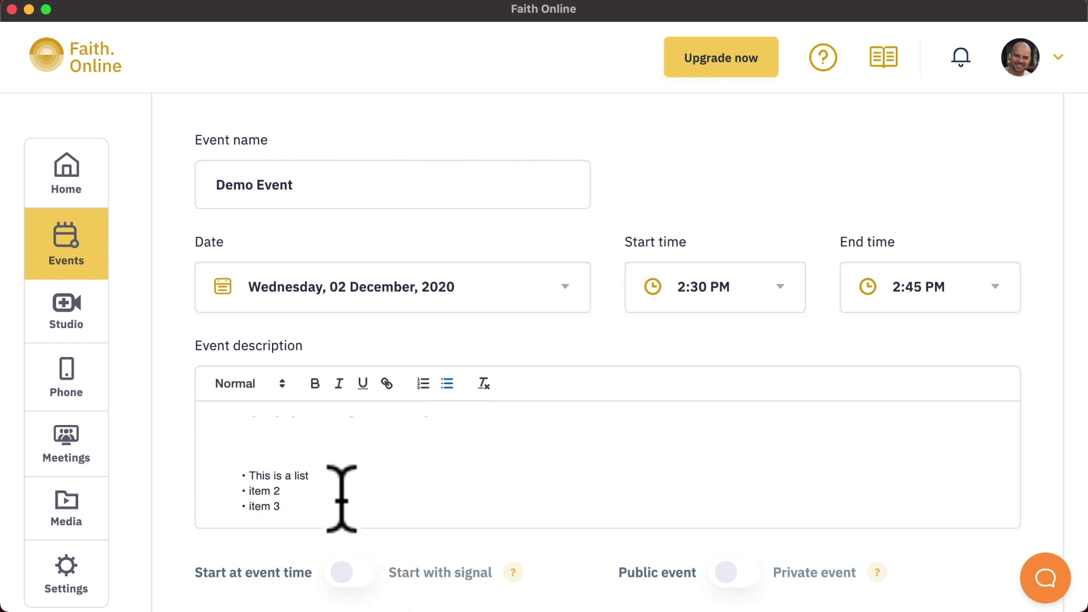
{"action": "key", "text": "Return"}
{"action": "type", "text": "Item 4"}
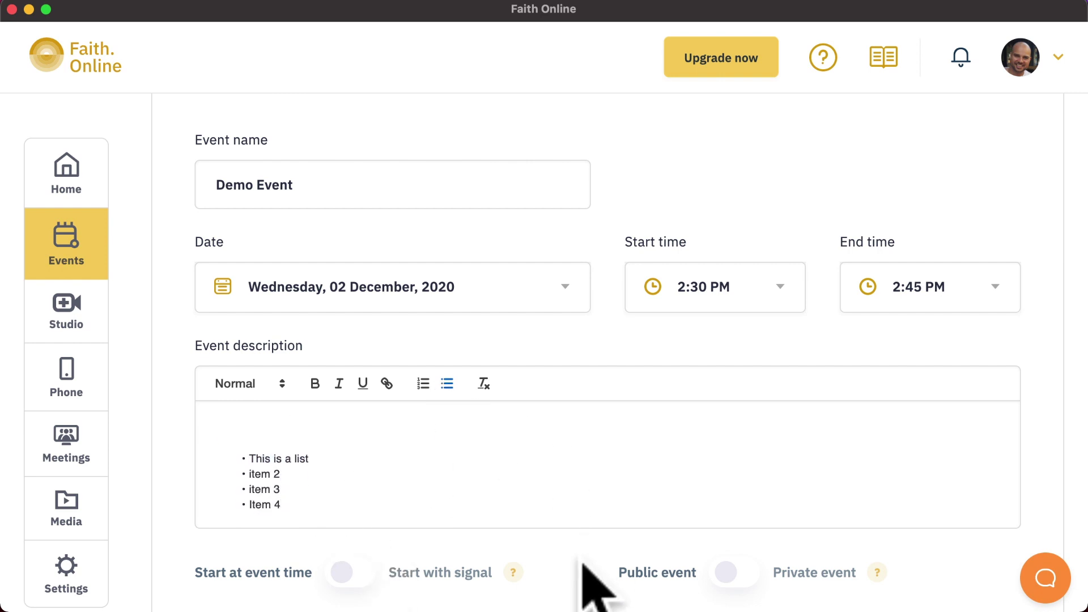
{"action": "scroll", "coordinate": [587, 579], "scroll_direction": "down", "scroll_amount": 4}
{"action": "scroll", "coordinate": [582, 561], "scroll_direction": "down", "scroll_amount": 2}
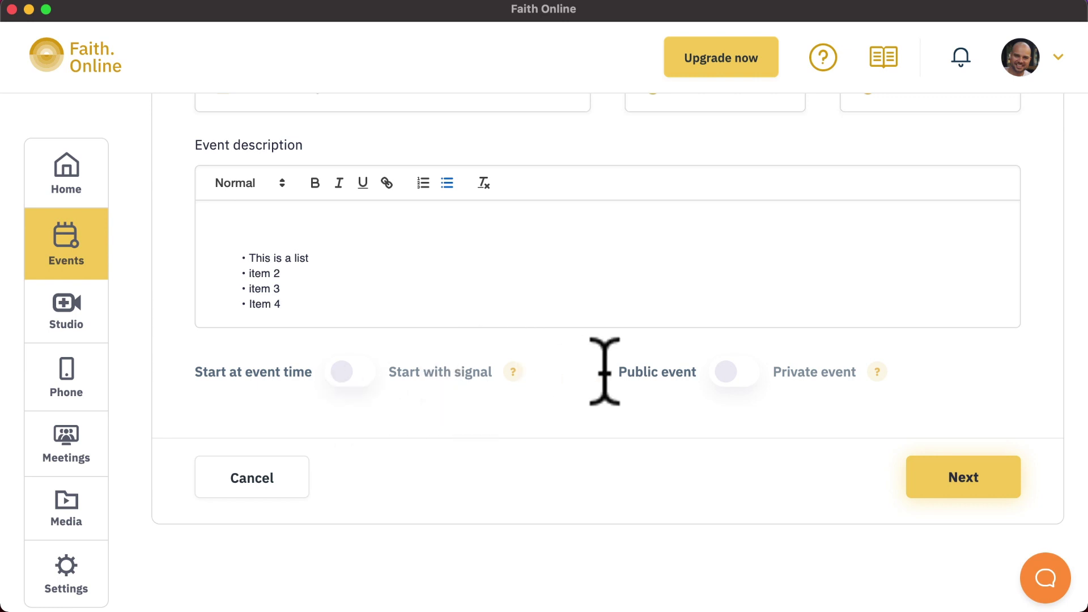
Switch the event to start with a signal rather than at event time
{"action": "scroll", "coordinate": [601, 375], "scroll_direction": "up", "scroll_amount": 3}
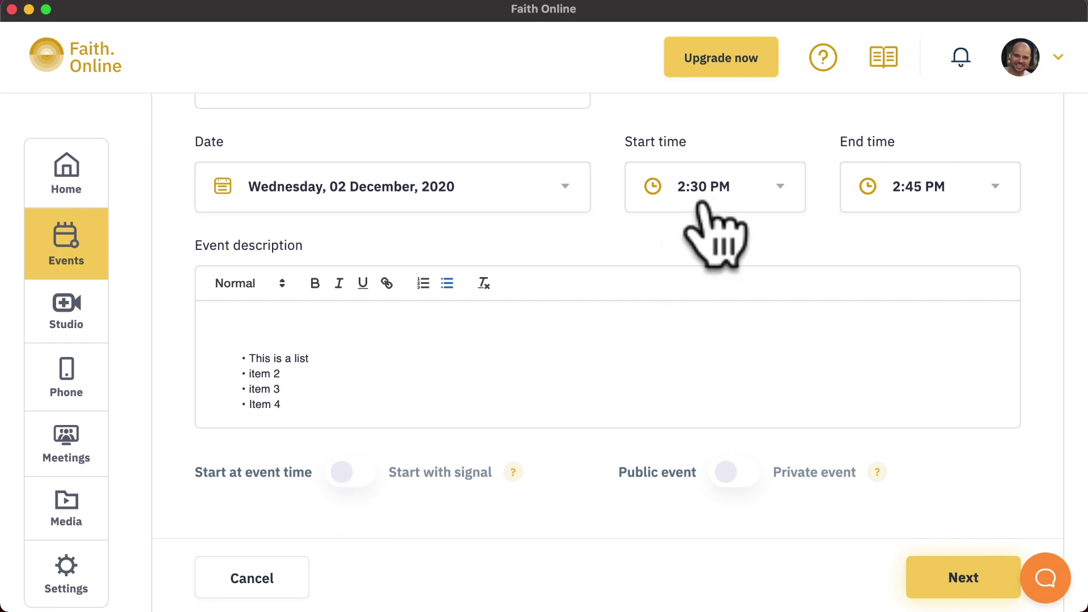
{"action": "left_click", "coordinate": [359, 474]}
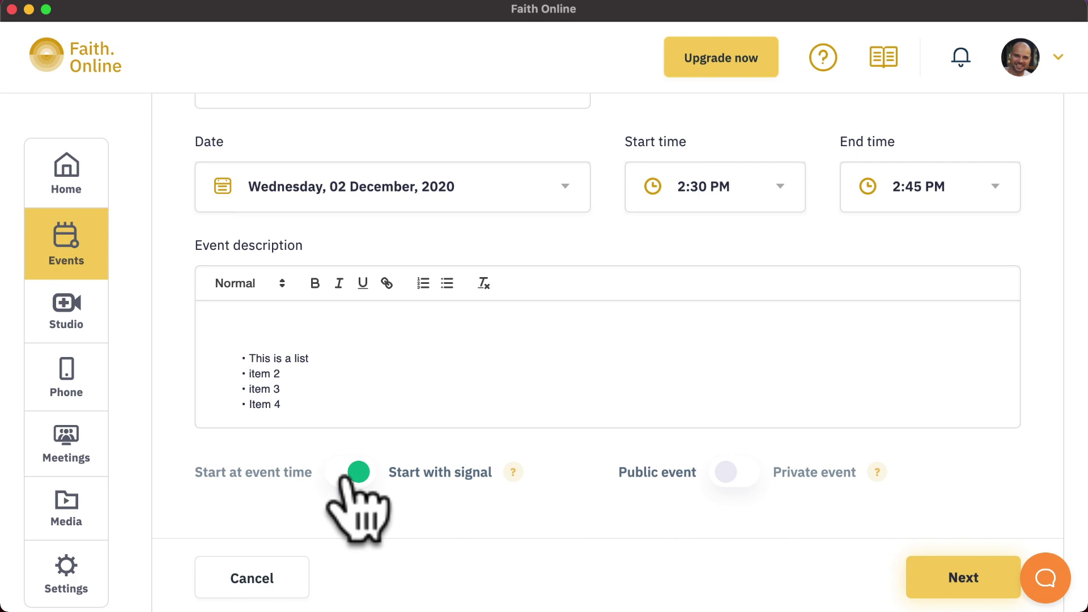
Turn Start with signal off and set the event back to Public
{"action": "left_click", "coordinate": [343, 478]}
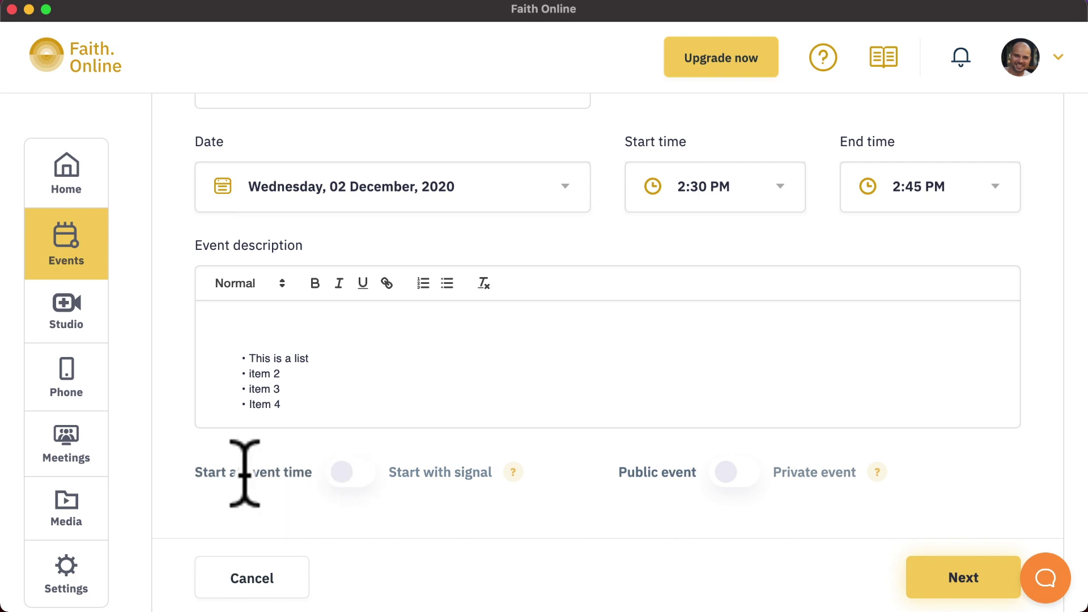
{"action": "left_click_drag", "start_coordinate": [244, 473], "coordinate": [312, 473]}
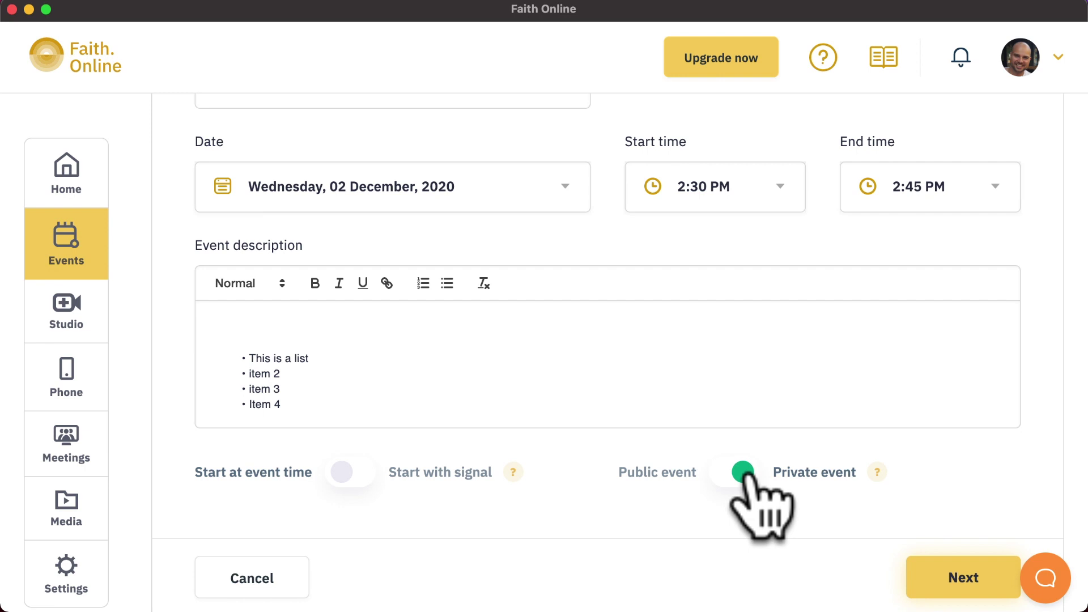
{"action": "left_click", "coordinate": [747, 475]}
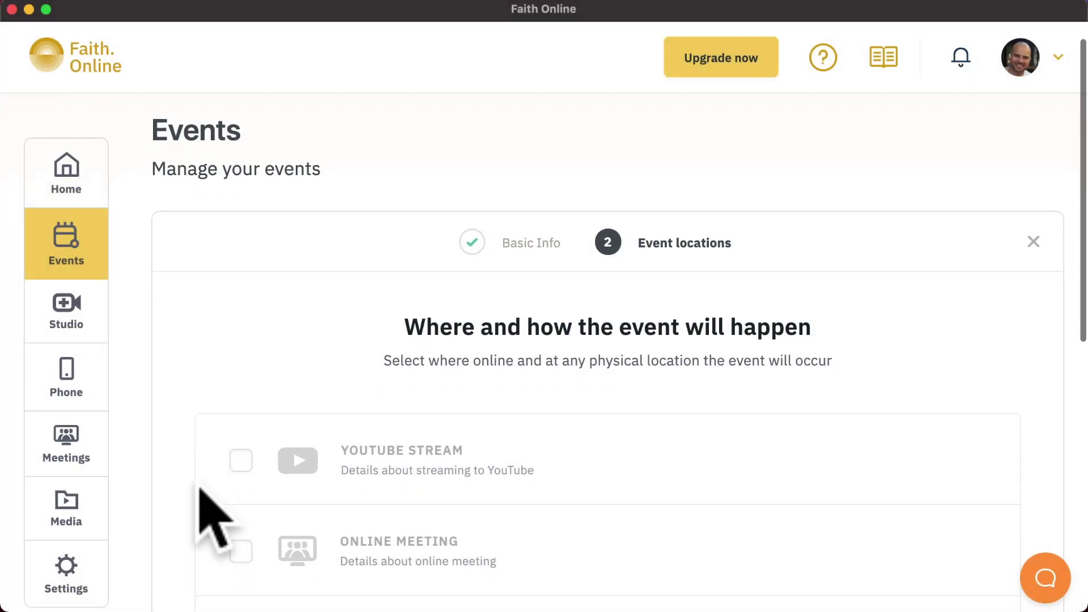
Enable YouTube Stream, Online Meeting and Phone Stream, using Sunday Service as the phone menu option
{"action": "scroll", "coordinate": [201, 490], "scroll_direction": "down", "scroll_amount": 3}
{"action": "scroll", "coordinate": [201, 490], "scroll_direction": "down", "scroll_amount": 4}
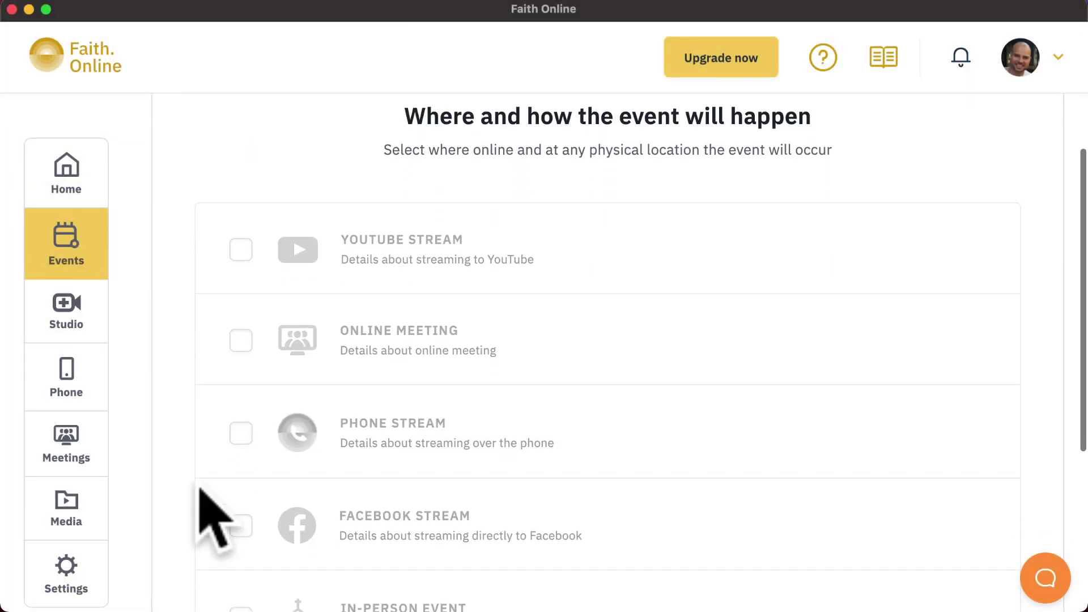
{"action": "scroll", "coordinate": [201, 490], "scroll_direction": "down", "scroll_amount": 2}
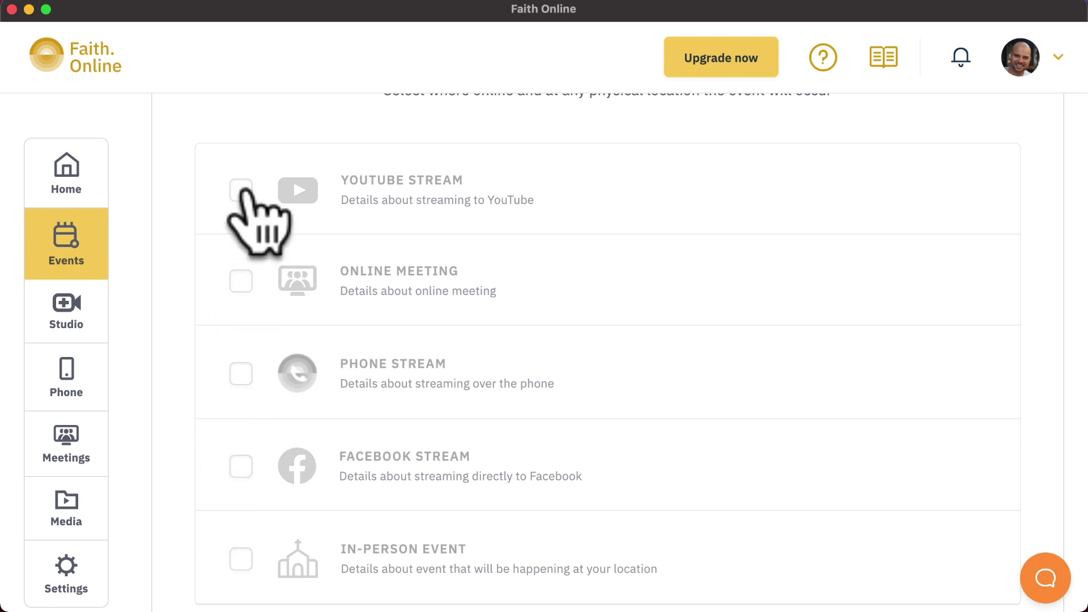
{"action": "scroll", "coordinate": [286, 275], "scroll_direction": "down", "scroll_amount": 3}
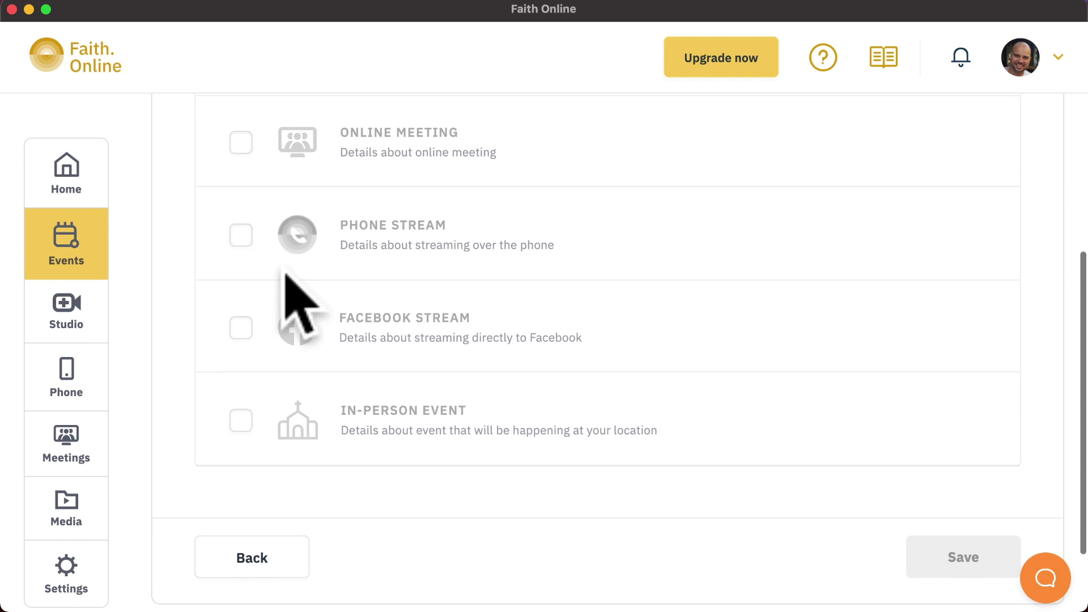
{"action": "scroll", "coordinate": [286, 275], "scroll_direction": "up", "scroll_amount": 4}
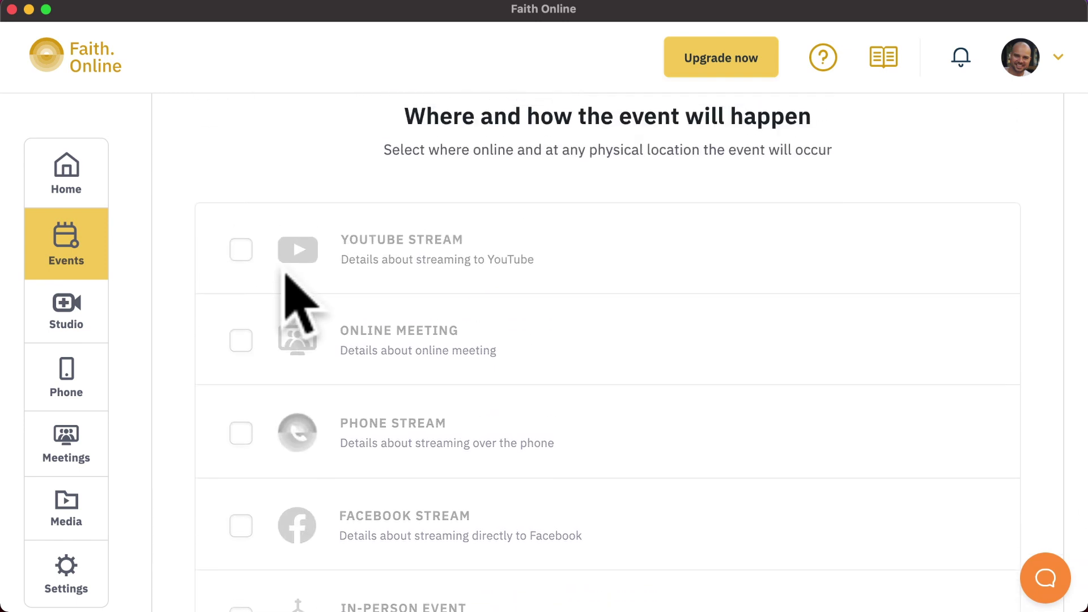
{"action": "left_click", "coordinate": [244, 266]}
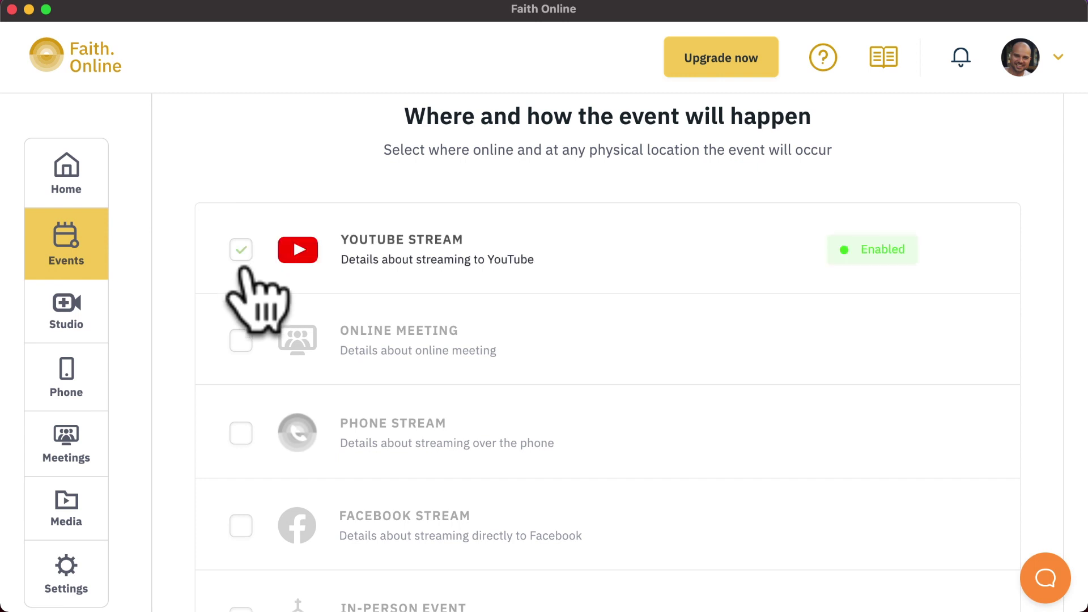
{"action": "left_click", "coordinate": [244, 341]}
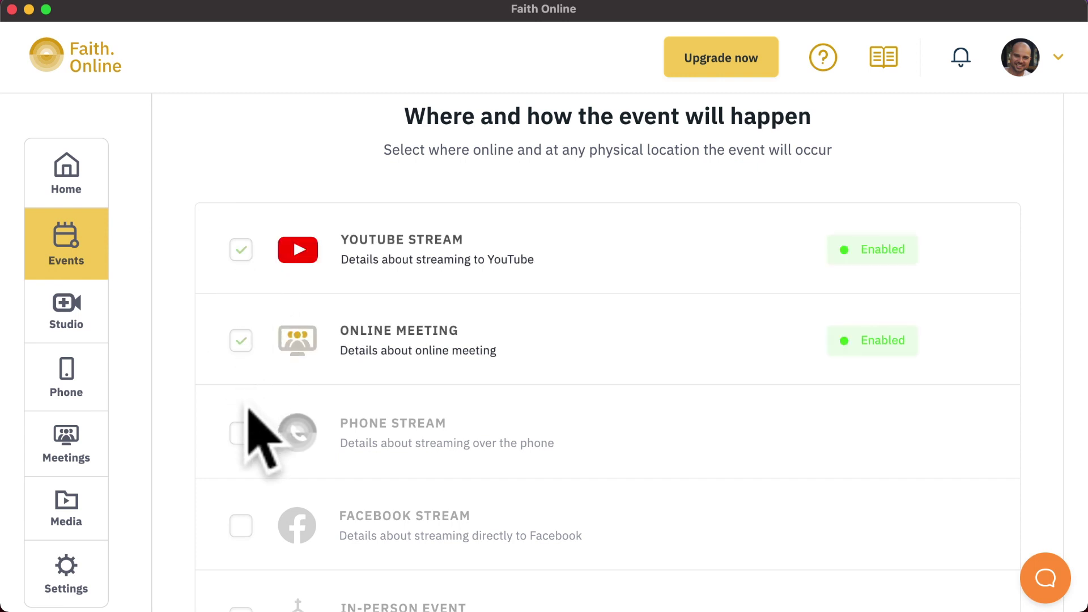
{"action": "left_click", "coordinate": [243, 435]}
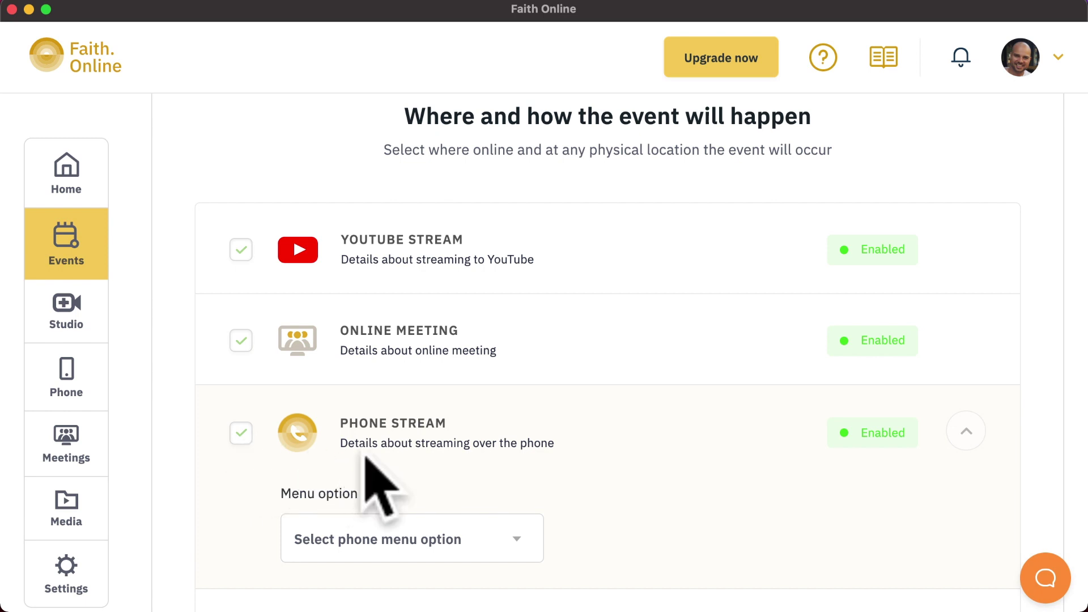
{"action": "scroll", "coordinate": [364, 474], "scroll_direction": "down", "scroll_amount": 3}
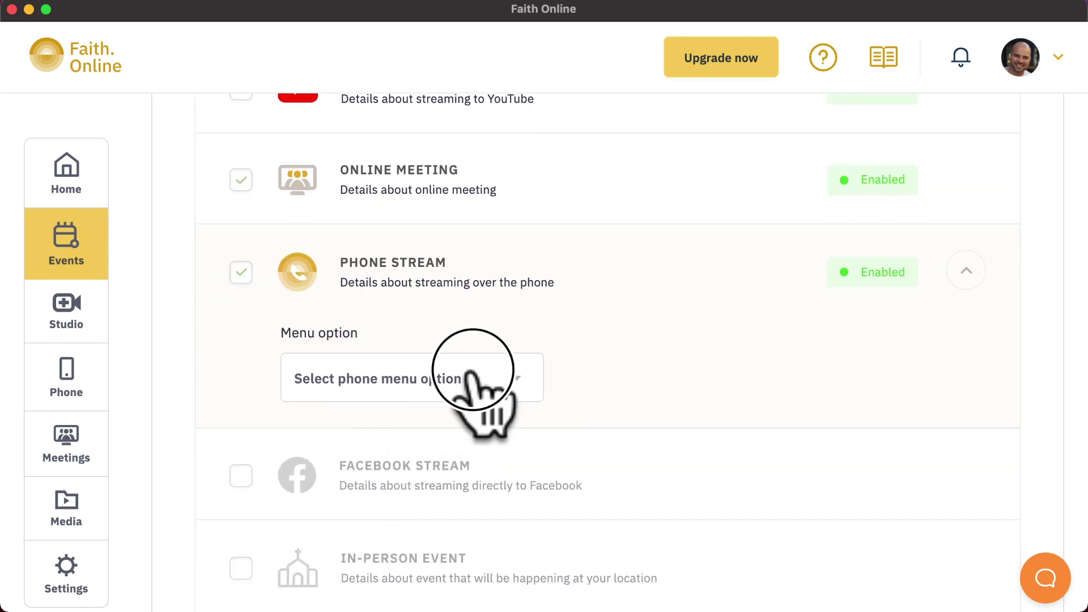
{"action": "left_click", "coordinate": [470, 377]}
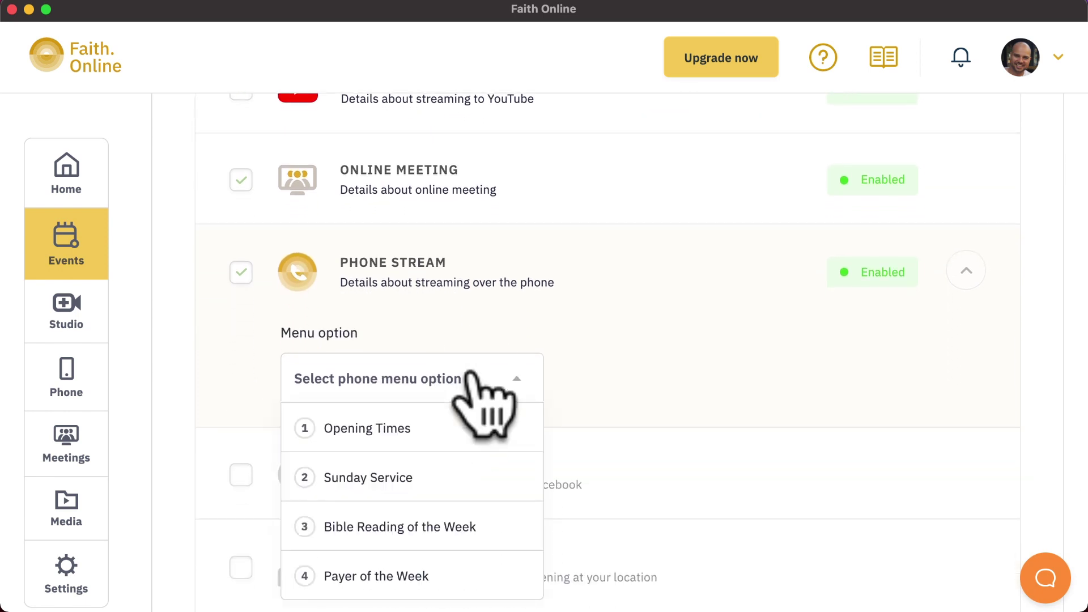
{"action": "left_click", "coordinate": [392, 479]}
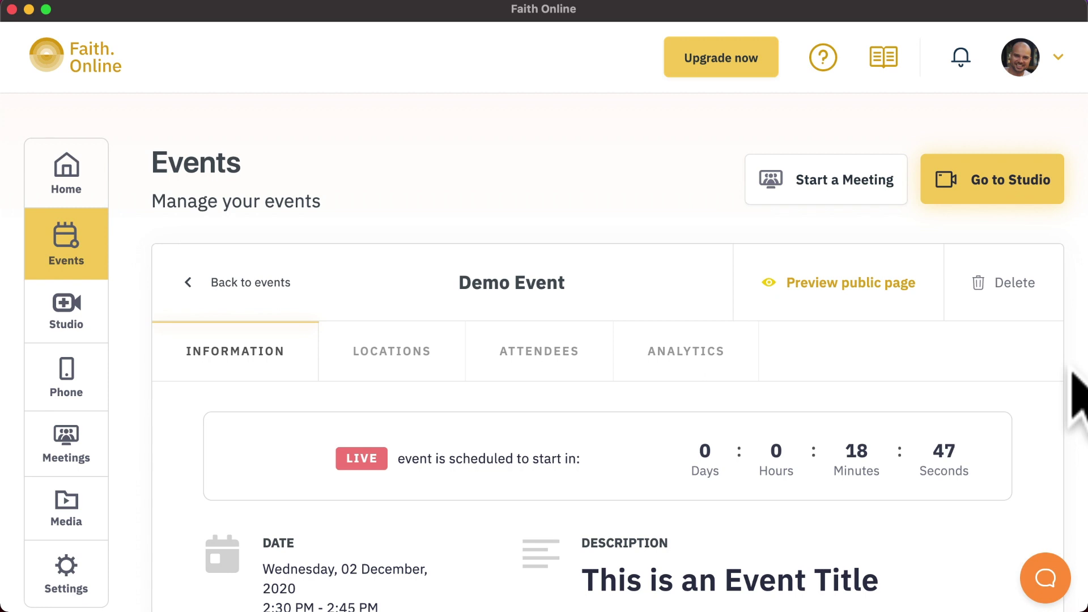
{"action": "scroll", "coordinate": [1080, 396], "scroll_direction": "down", "scroll_amount": 5}
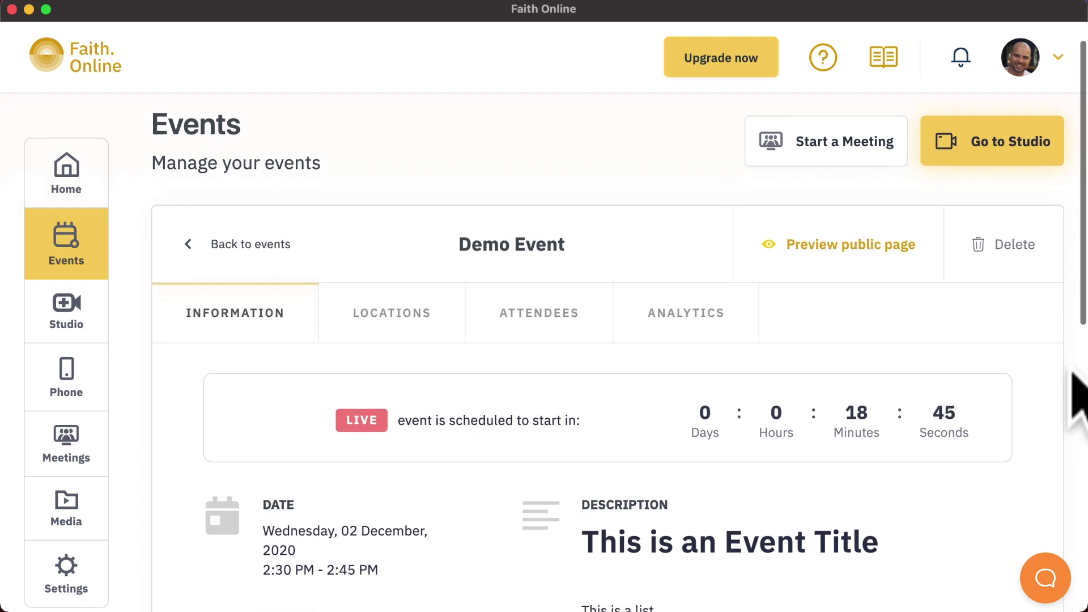
{"action": "scroll", "coordinate": [1077, 397], "scroll_direction": "down", "scroll_amount": 2}
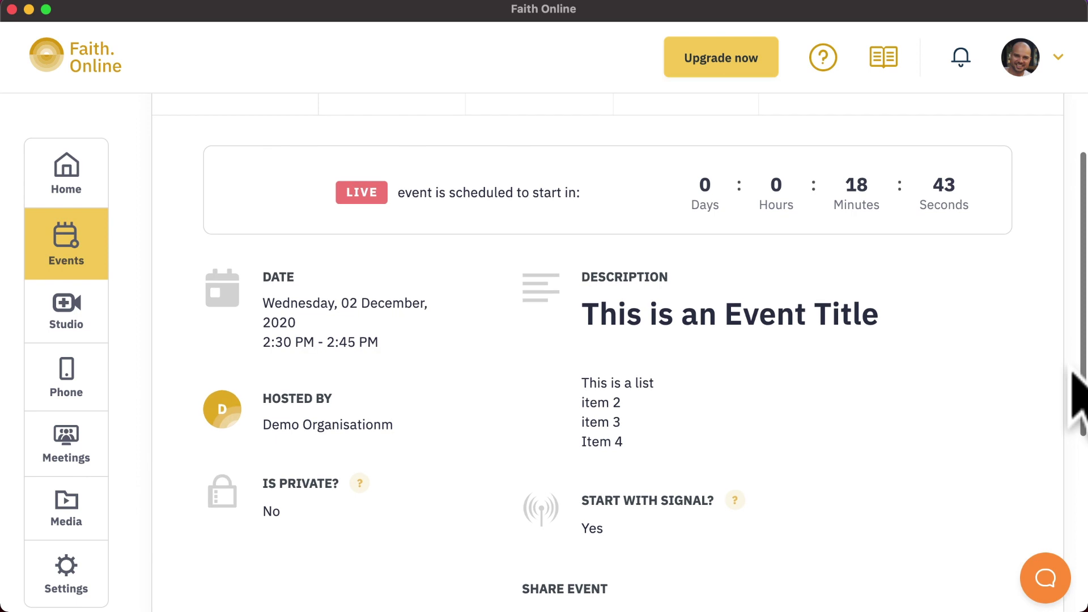
{"action": "scroll", "coordinate": [1077, 397], "scroll_direction": "down", "scroll_amount": 2}
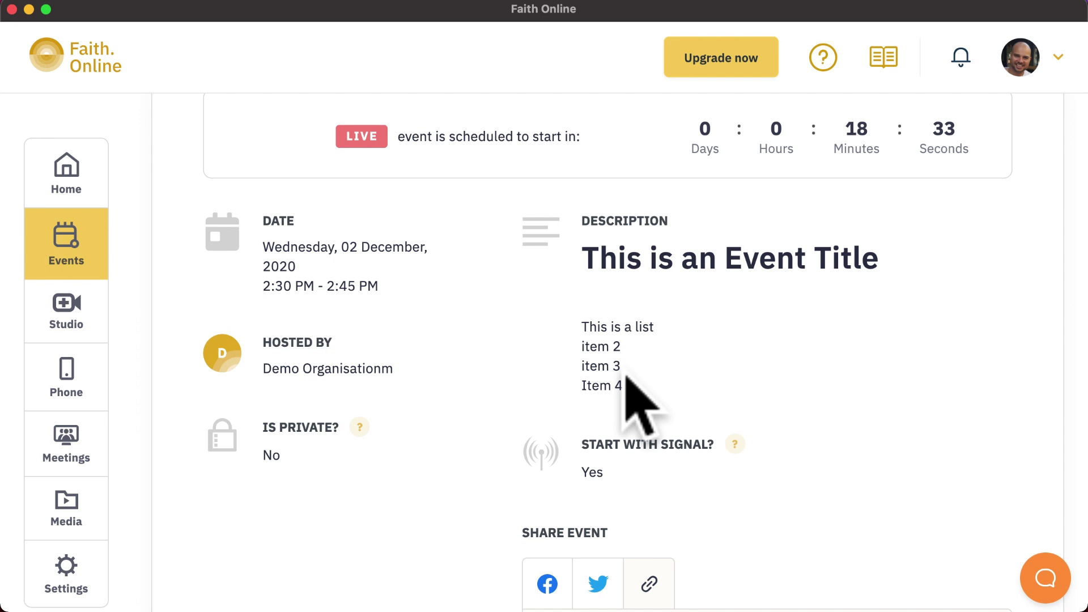
{"action": "scroll", "coordinate": [626, 378], "scroll_direction": "down", "scroll_amount": 5}
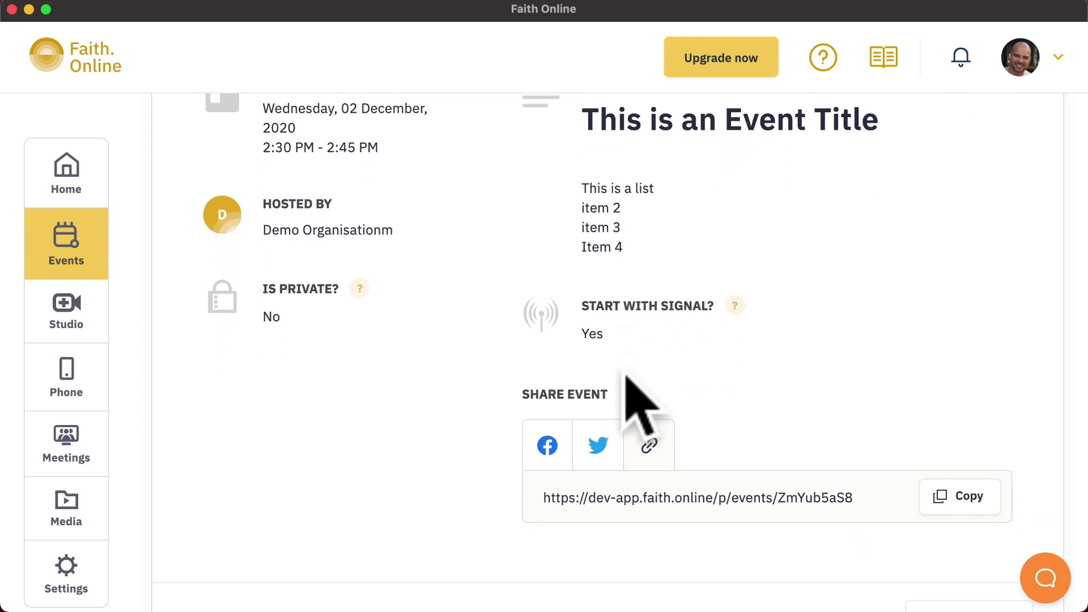
{"action": "scroll", "coordinate": [627, 377], "scroll_direction": "up", "scroll_amount": 15}
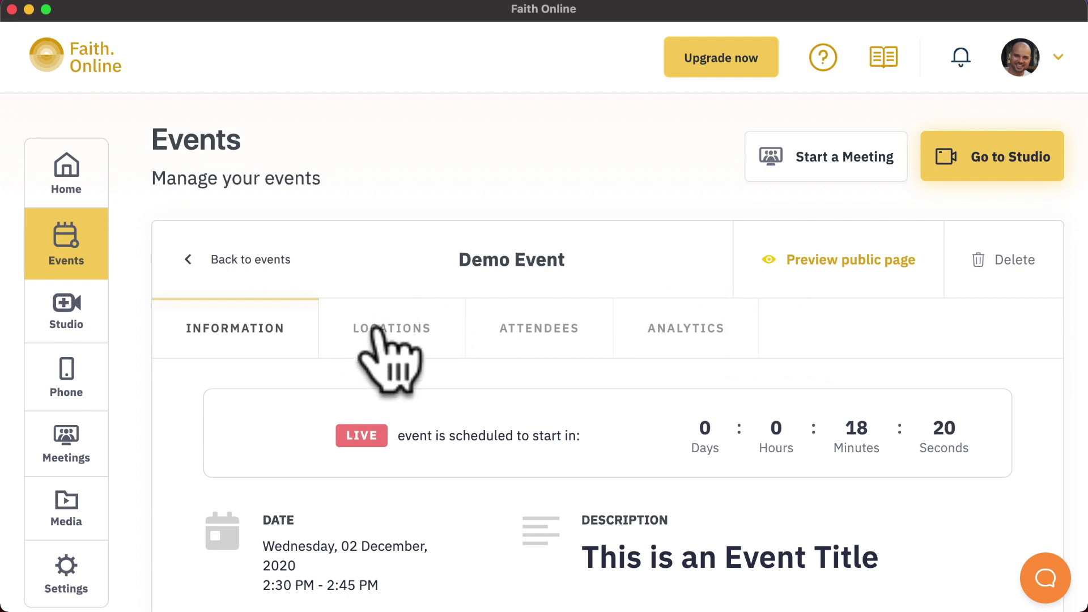
Edit Demo Event's locations to add a Phone Stream on the Sunday Service menu option
{"action": "left_click", "coordinate": [377, 331]}
{"action": "scroll", "coordinate": [640, 420], "scroll_direction": "down", "scroll_amount": 13}
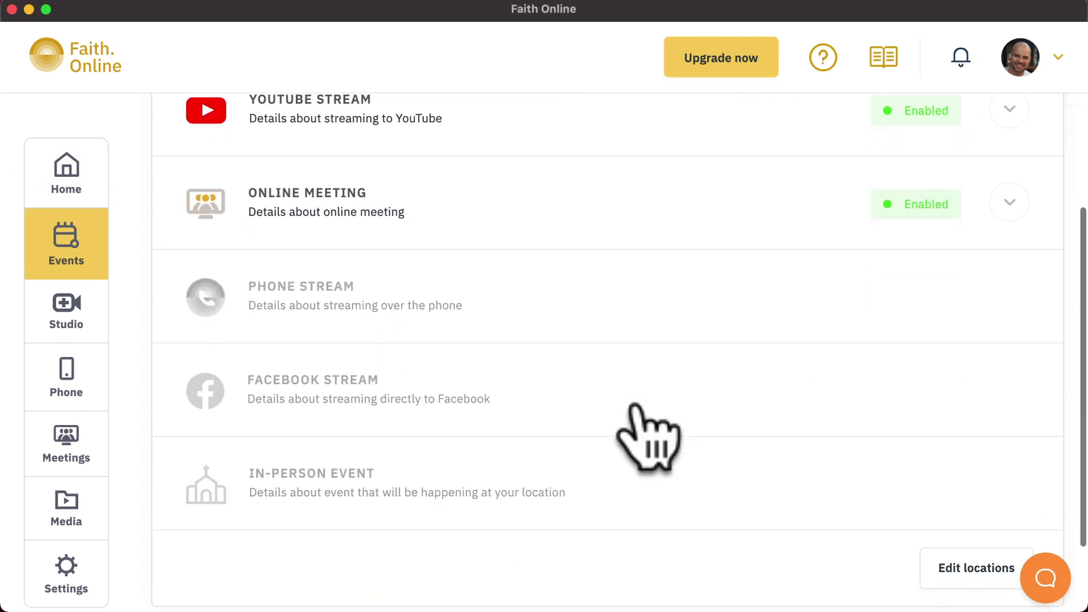
{"action": "left_click", "coordinate": [974, 494]}
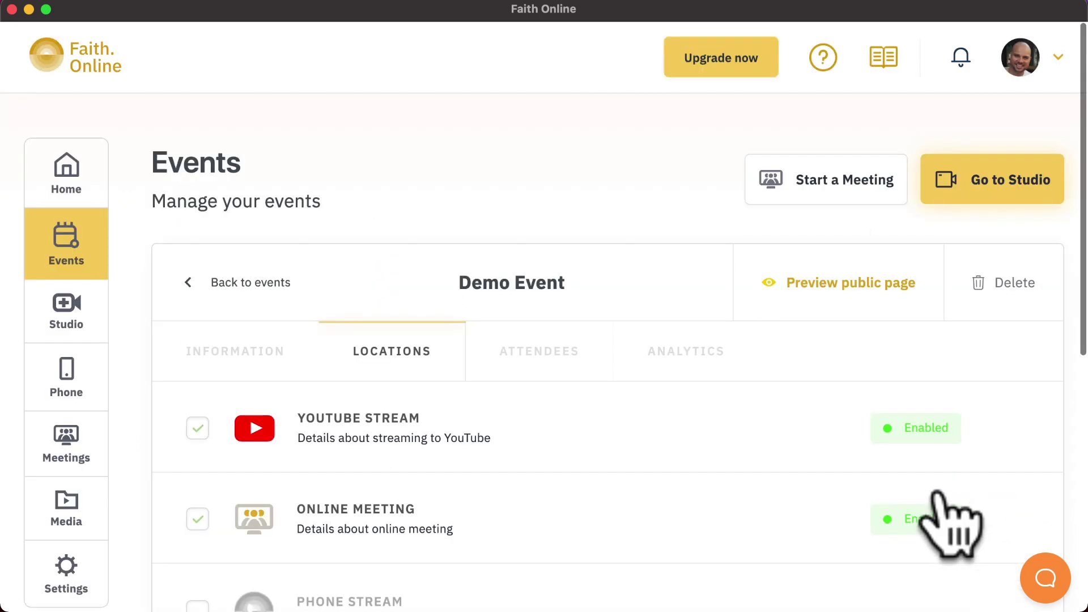
{"action": "scroll", "coordinate": [484, 521], "scroll_direction": "down", "scroll_amount": 7}
{"action": "left_click", "coordinate": [198, 407]}
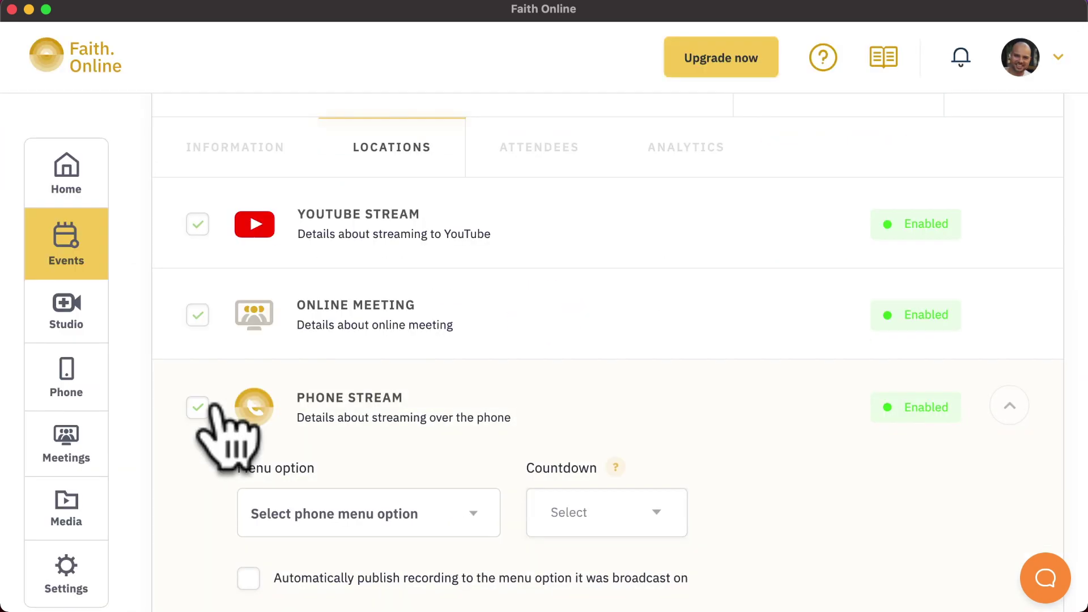
{"action": "left_click", "coordinate": [445, 515]}
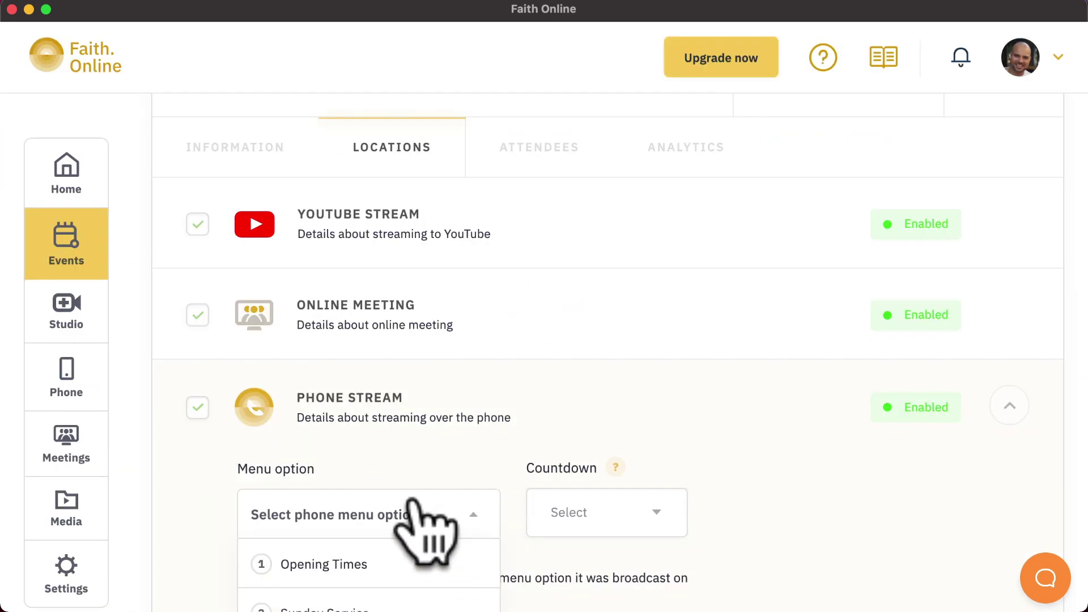
{"action": "scroll", "coordinate": [418, 510], "scroll_direction": "down", "scroll_amount": 5}
{"action": "left_click", "coordinate": [362, 462]}
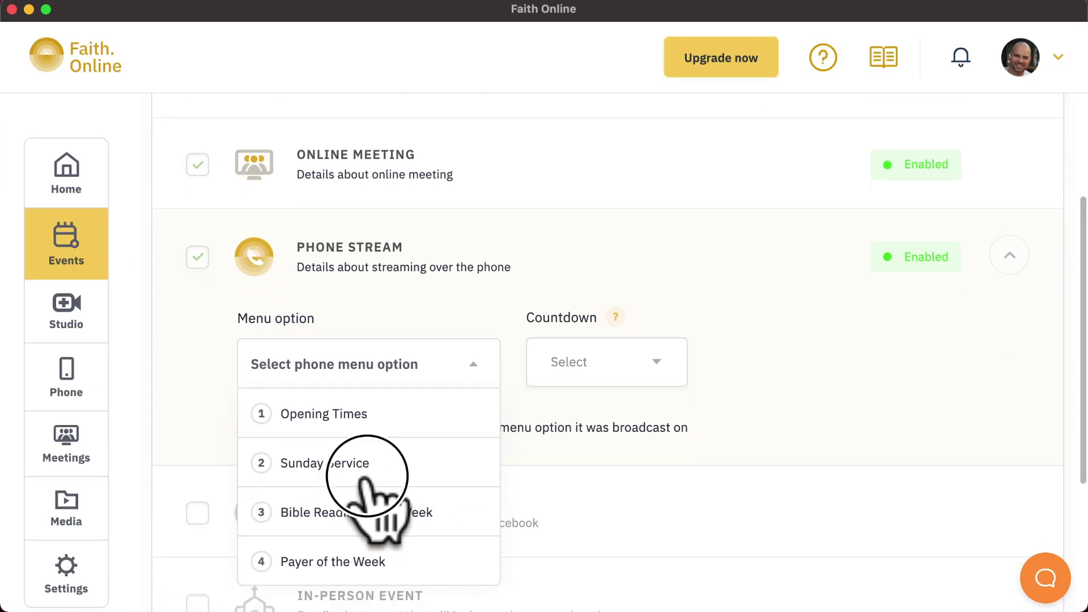
Turn on automatic publishing of the recording and save the location changes
{"action": "left_click", "coordinate": [621, 374]}
{"action": "left_click", "coordinate": [744, 374]}
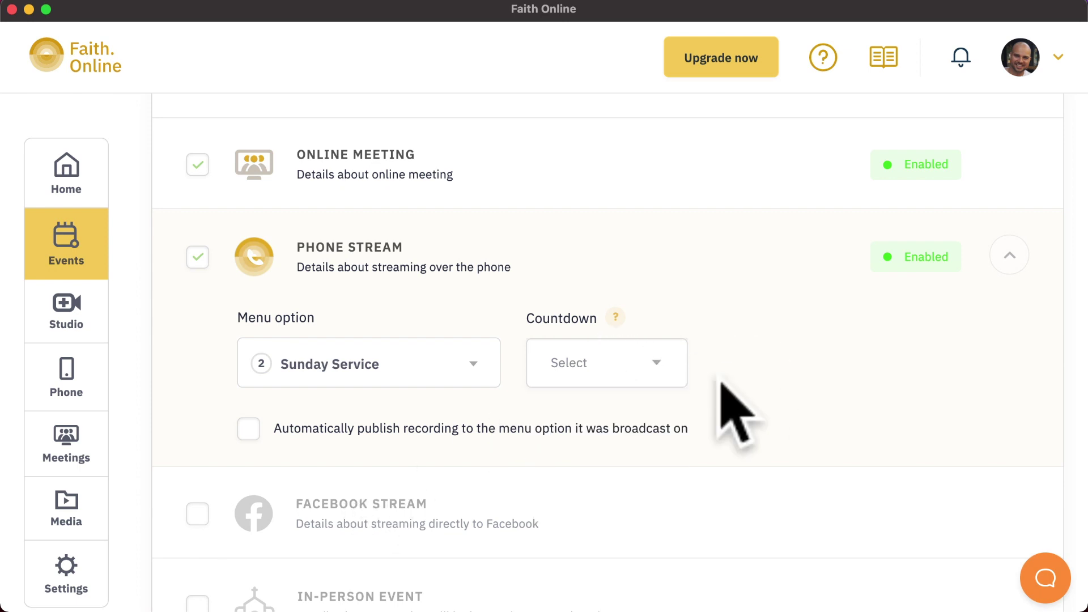
{"action": "left_click", "coordinate": [615, 437]}
{"action": "scroll", "coordinate": [848, 437], "scroll_direction": "down", "scroll_amount": 8}
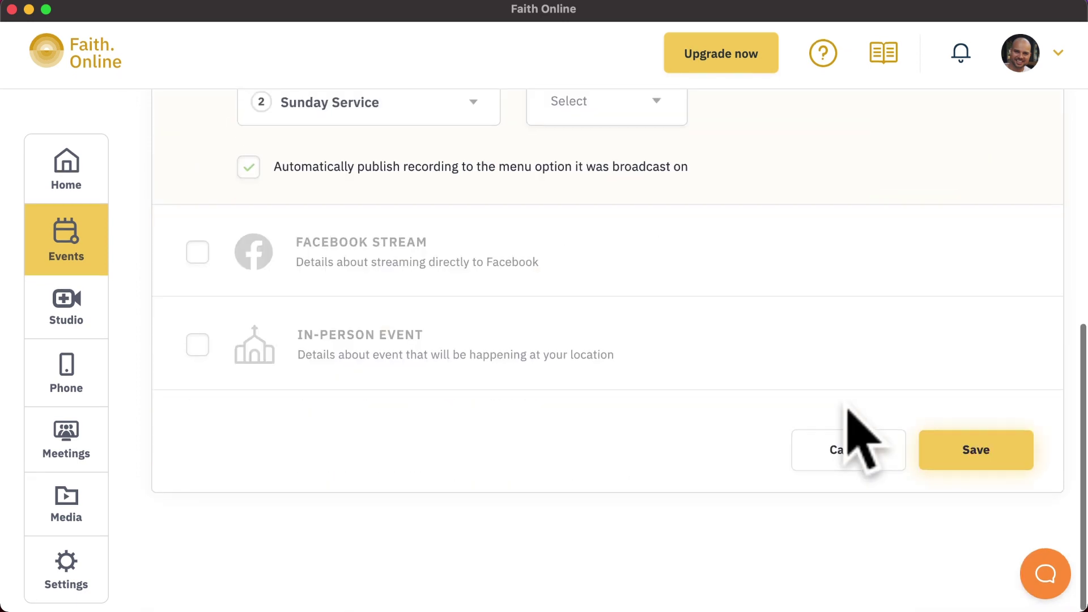
{"action": "left_click", "coordinate": [941, 453]}
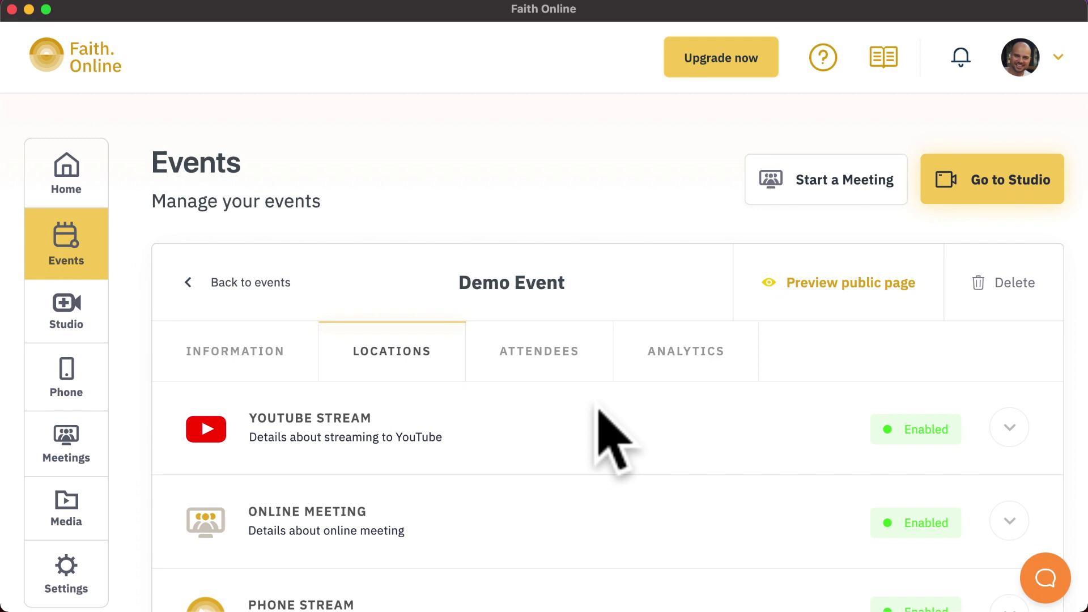
Look at Demo Event's Attendees tab, then its Analytics tab
{"action": "left_click", "coordinate": [560, 366]}
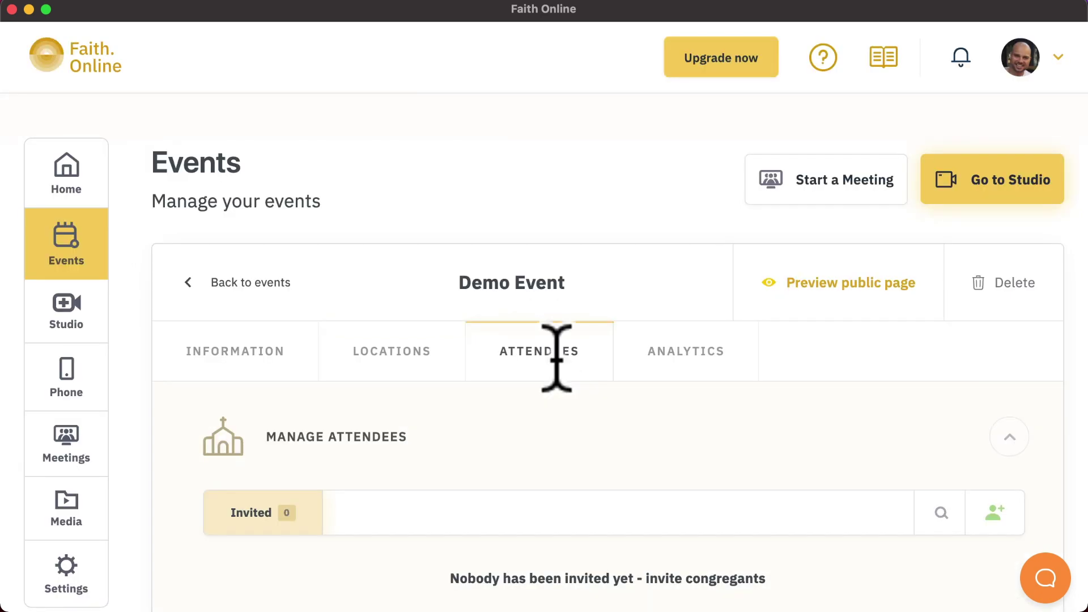
{"action": "left_click", "coordinate": [663, 351]}
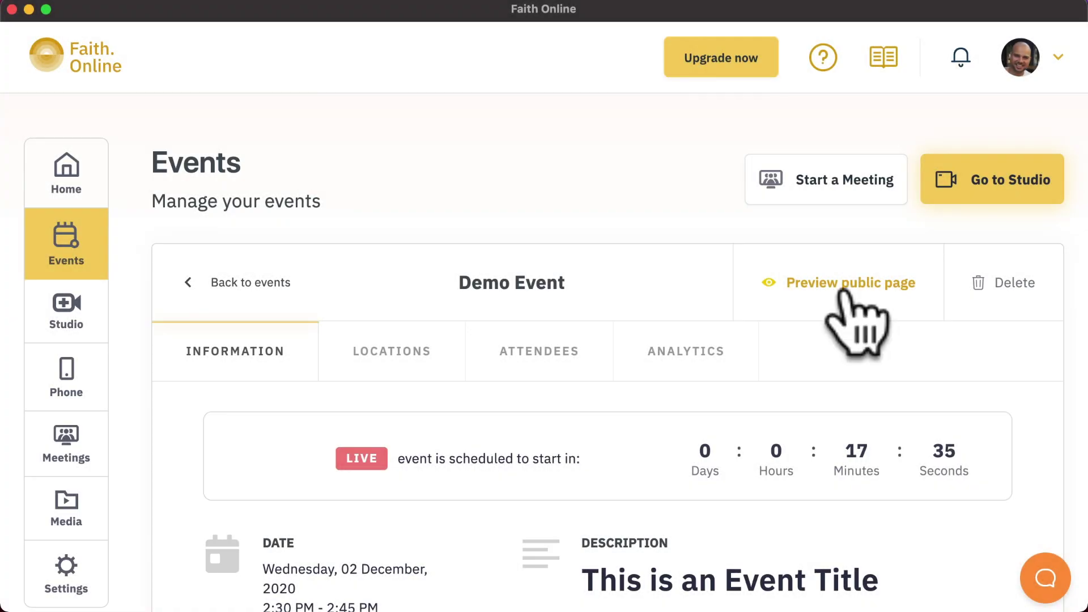
Preview Demo Event's public page and scroll through its streams and waiting-for-streaming message
{"action": "left_click", "coordinate": [841, 290]}
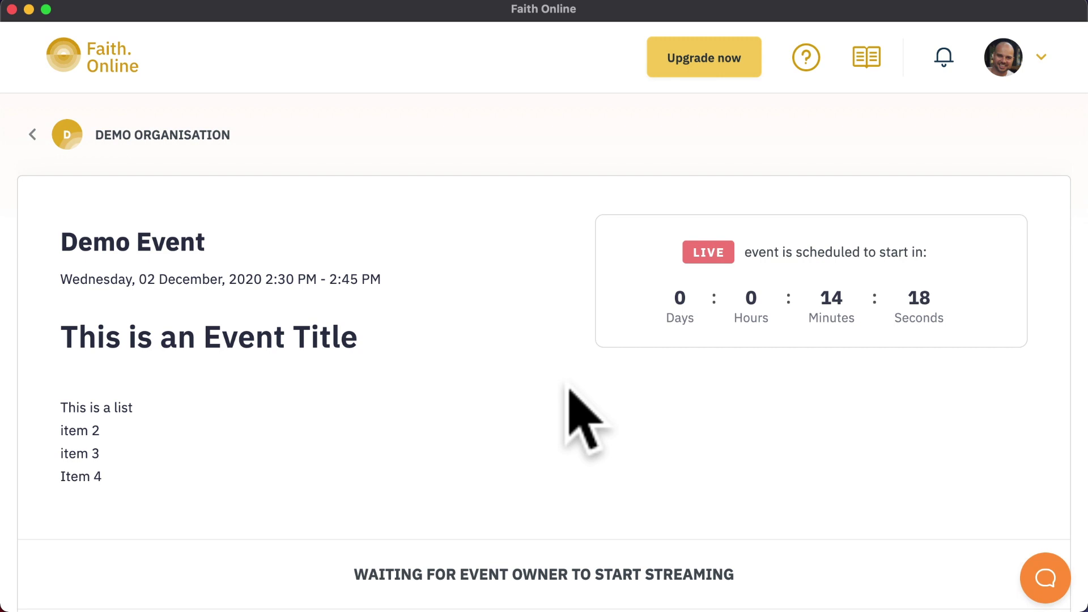
{"action": "scroll", "coordinate": [569, 390], "scroll_direction": "down", "scroll_amount": 4}
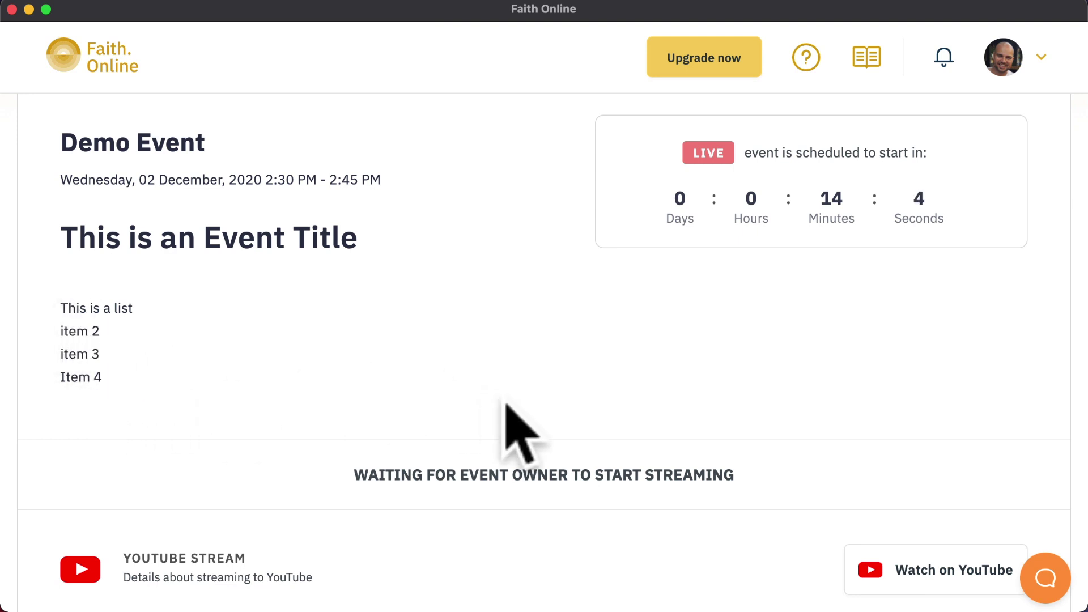
{"action": "scroll", "coordinate": [506, 404], "scroll_direction": "down", "scroll_amount": 6}
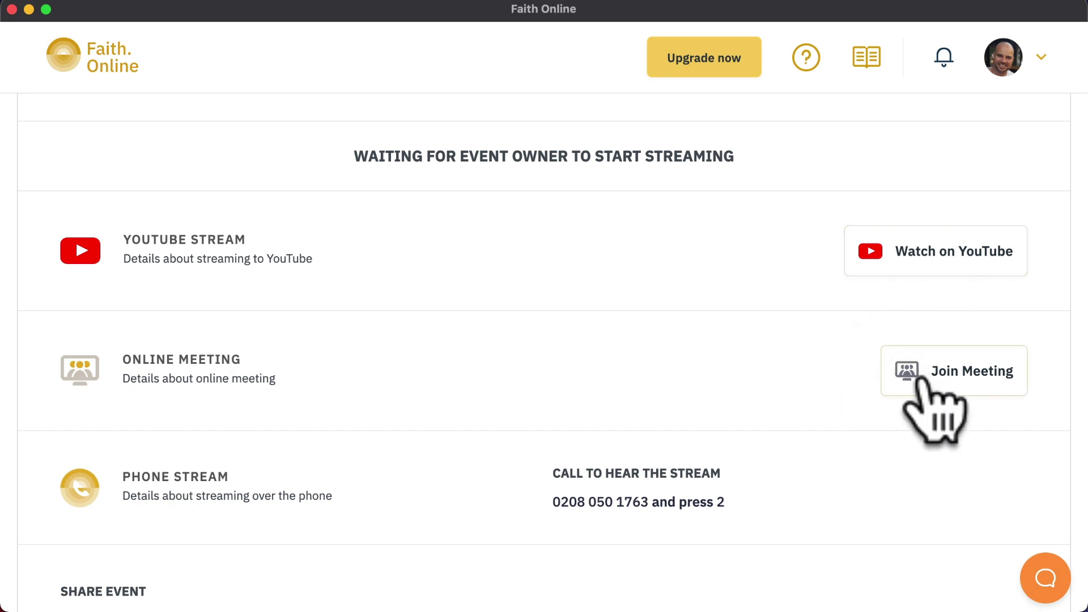
{"action": "scroll", "coordinate": [703, 390], "scroll_direction": "down", "scroll_amount": 3}
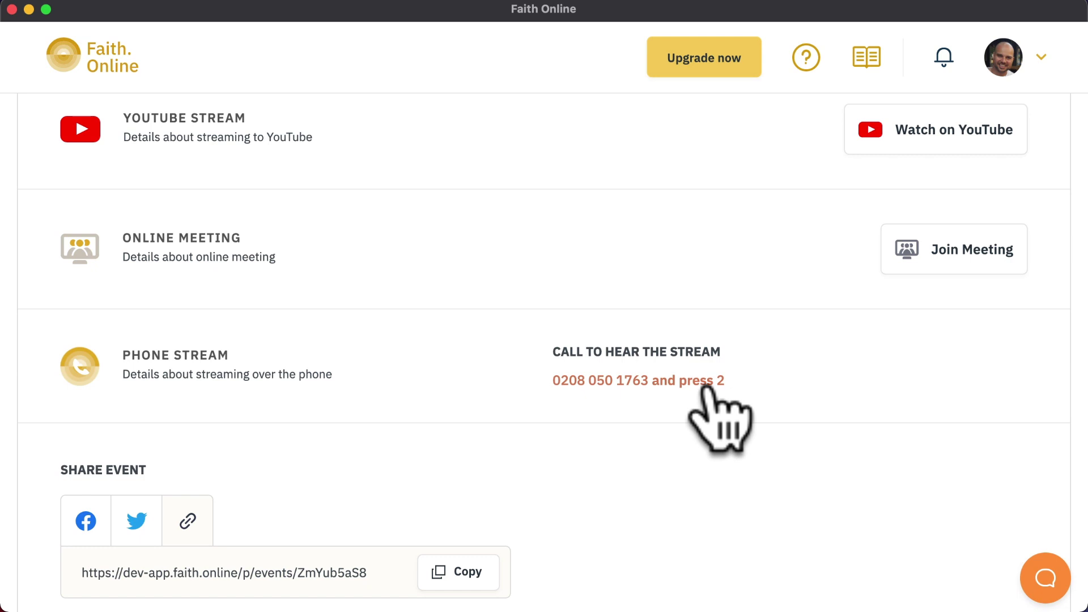
{"action": "scroll", "coordinate": [799, 391], "scroll_direction": "up", "scroll_amount": 4}
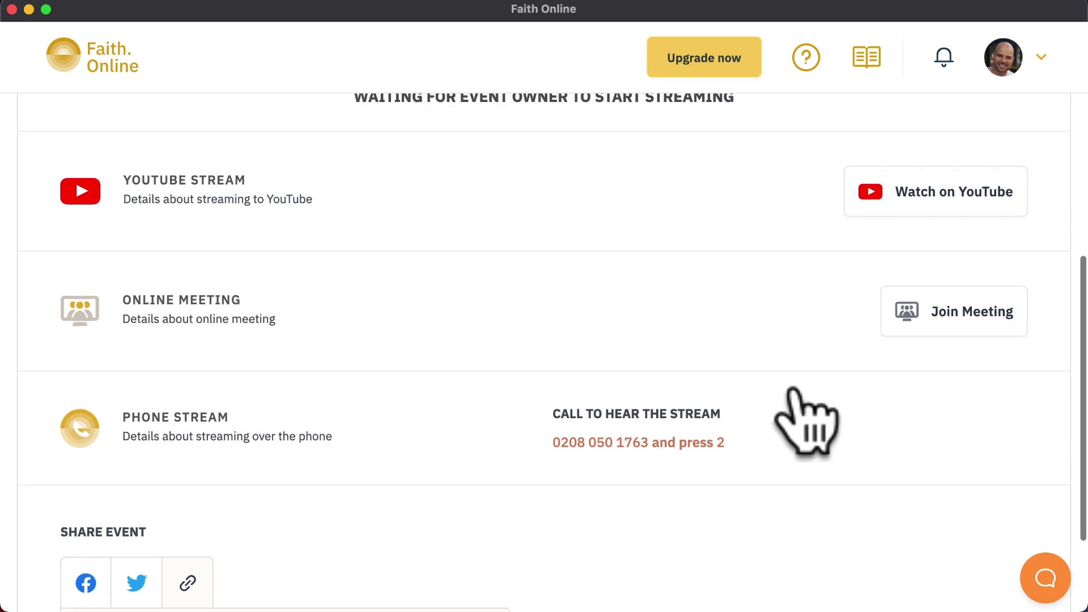
{"action": "scroll", "coordinate": [799, 391], "scroll_direction": "up", "scroll_amount": 6}
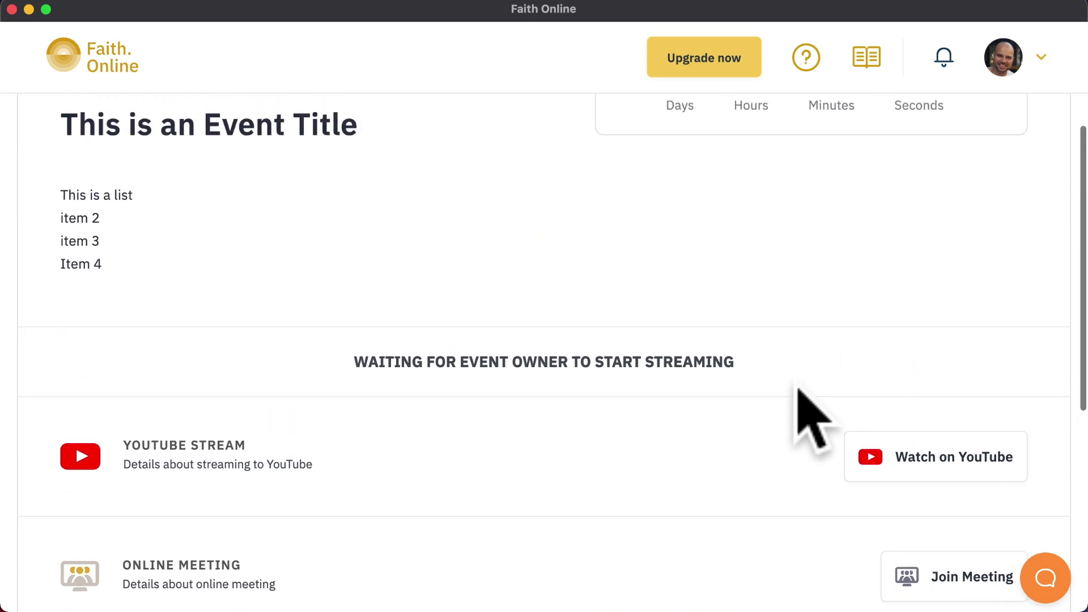
{"action": "scroll", "coordinate": [800, 391], "scroll_direction": "up", "scroll_amount": 4}
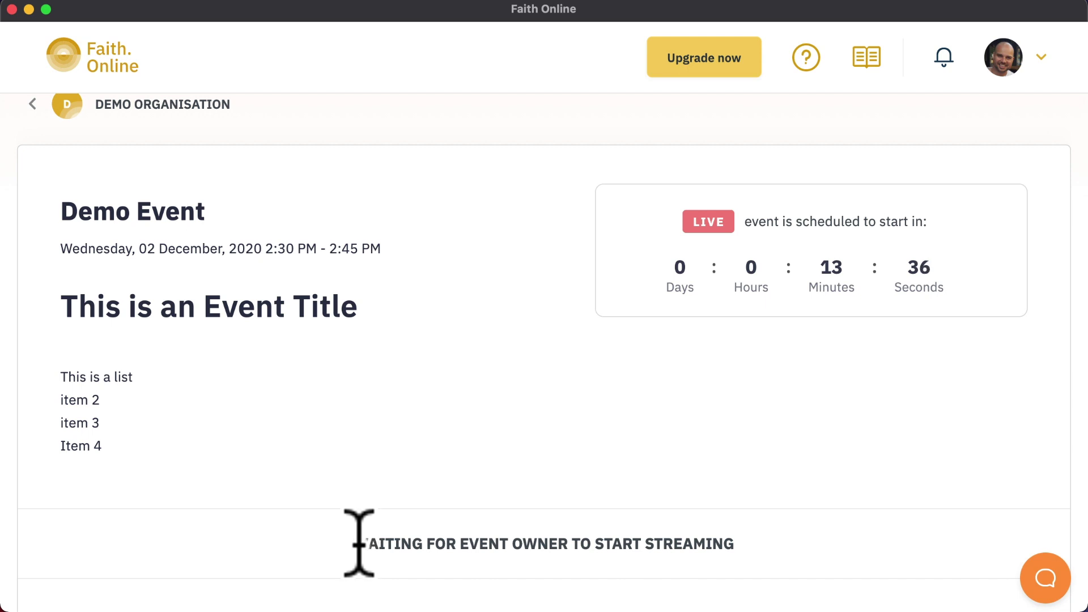
{"action": "left_click_drag", "start_coordinate": [366, 541], "coordinate": [763, 554]}
{"action": "left_click", "coordinate": [765, 551]}
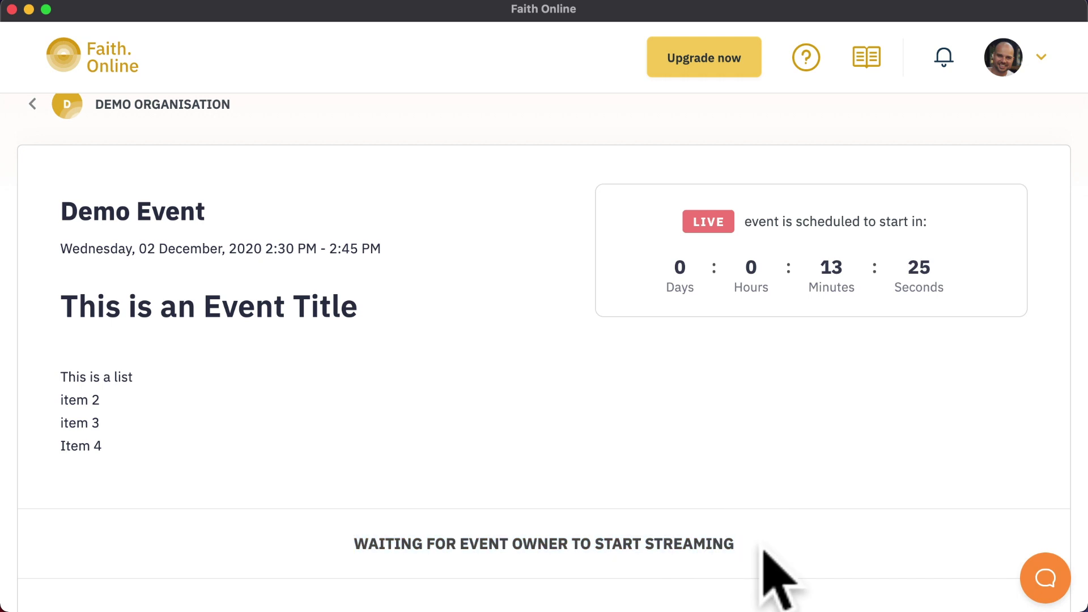
{"action": "scroll", "coordinate": [766, 551], "scroll_direction": "down", "scroll_amount": 5}
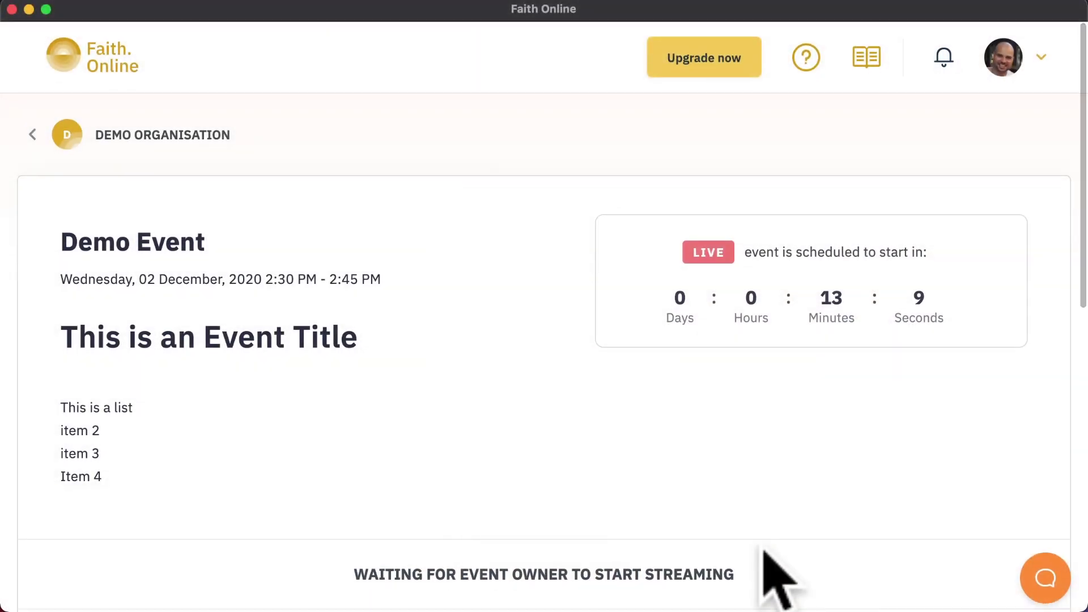
{"action": "left_click", "coordinate": [162, 136]}
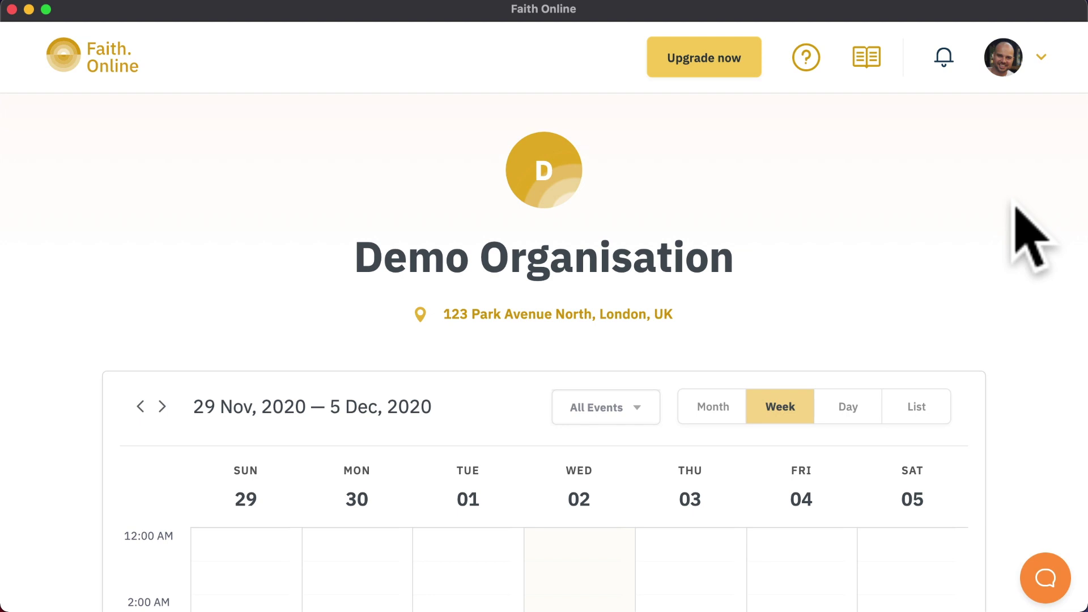
{"action": "scroll", "coordinate": [1016, 207], "scroll_direction": "down", "scroll_amount": 5}
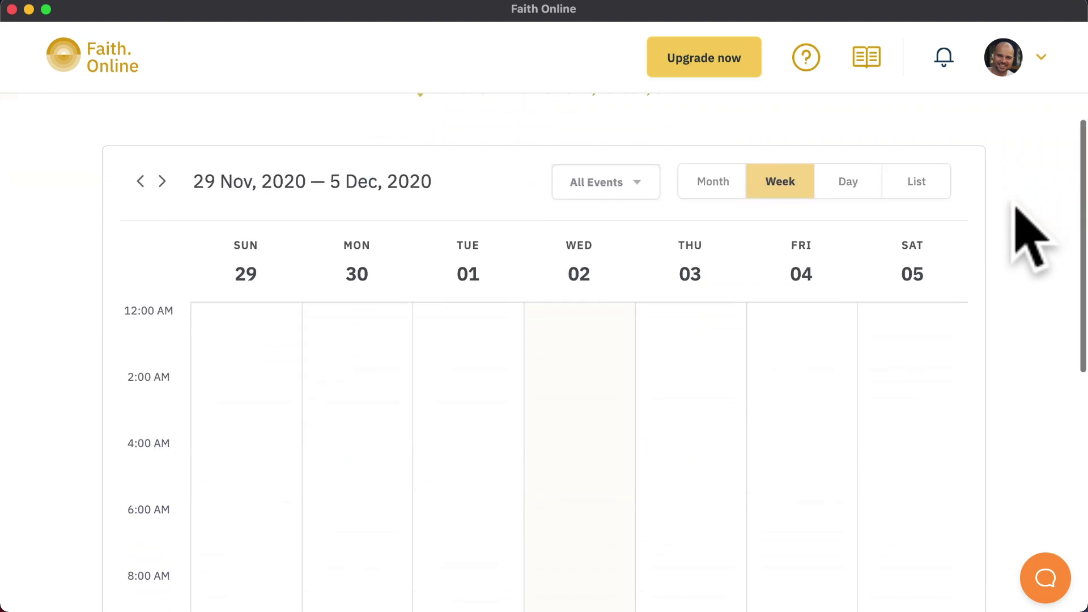
{"action": "scroll", "coordinate": [1031, 238], "scroll_direction": "down", "scroll_amount": 4}
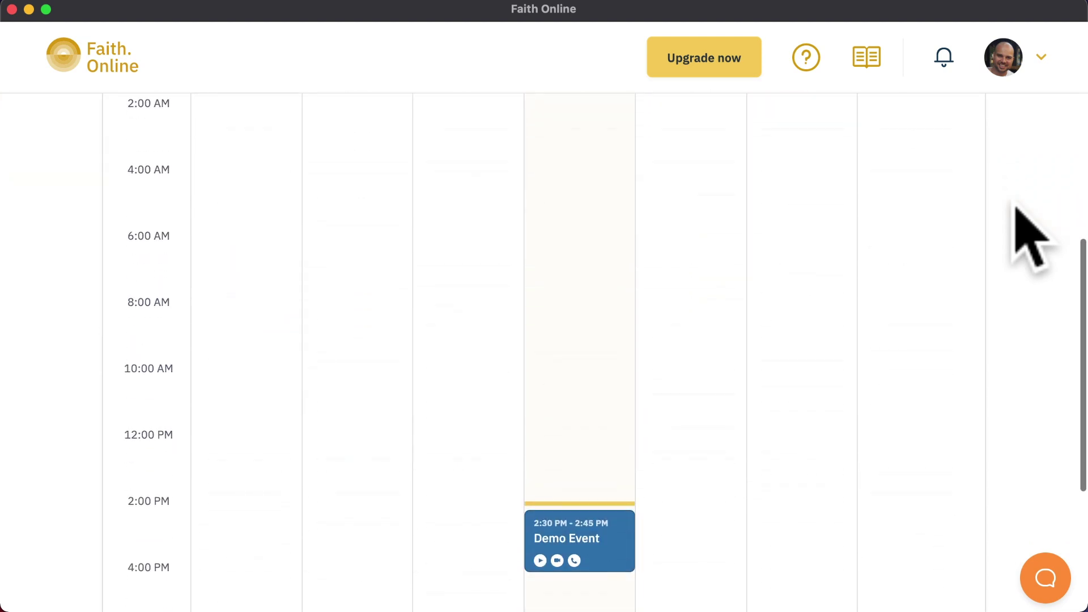
{"action": "scroll", "coordinate": [1030, 238], "scroll_direction": "down", "scroll_amount": 3}
{"action": "scroll", "coordinate": [1030, 238], "scroll_direction": "down", "scroll_amount": 2}
{"action": "scroll", "coordinate": [1031, 233], "scroll_direction": "up", "scroll_amount": 8}
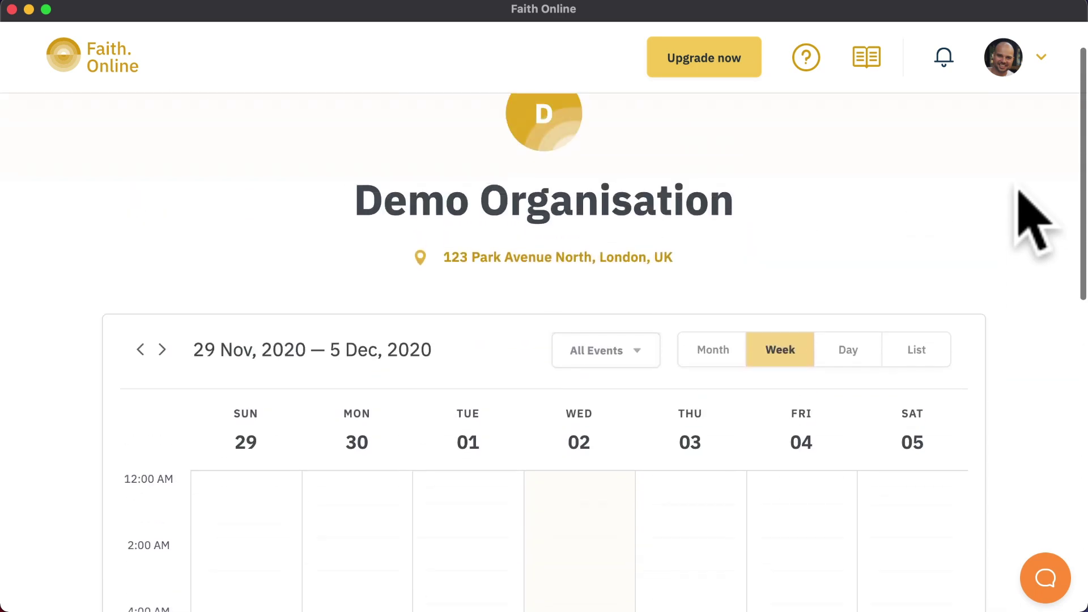
{"action": "left_click", "coordinate": [713, 406]}
{"action": "left_click", "coordinate": [838, 416]}
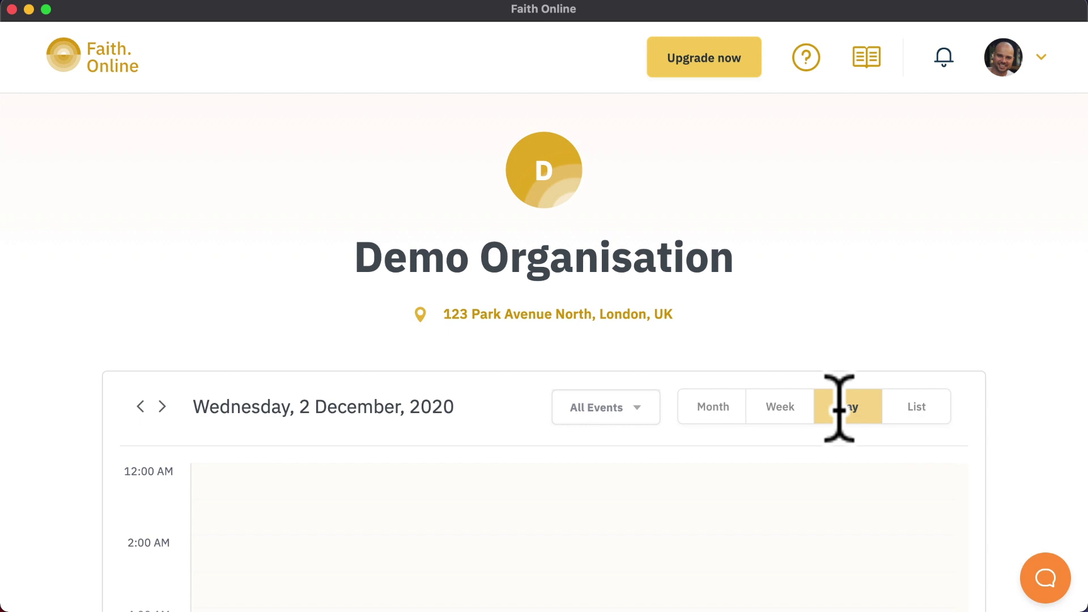
{"action": "left_click", "coordinate": [910, 418]}
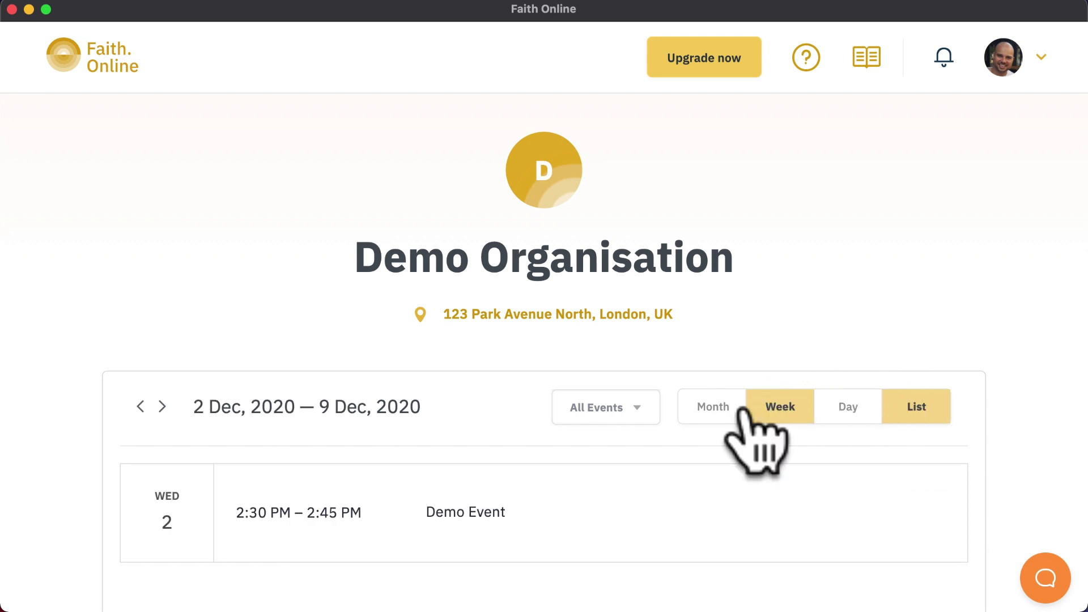
{"action": "left_click", "coordinate": [709, 407]}
{"action": "scroll", "coordinate": [717, 436], "scroll_direction": "down", "scroll_amount": 4}
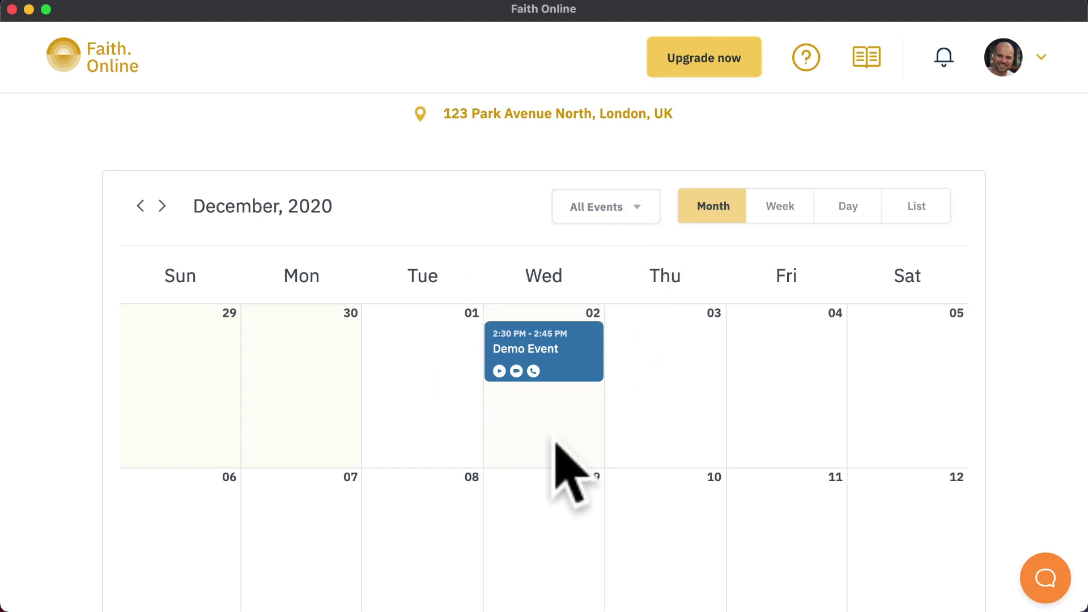
{"action": "scroll", "coordinate": [691, 445], "scroll_direction": "down", "scroll_amount": 4}
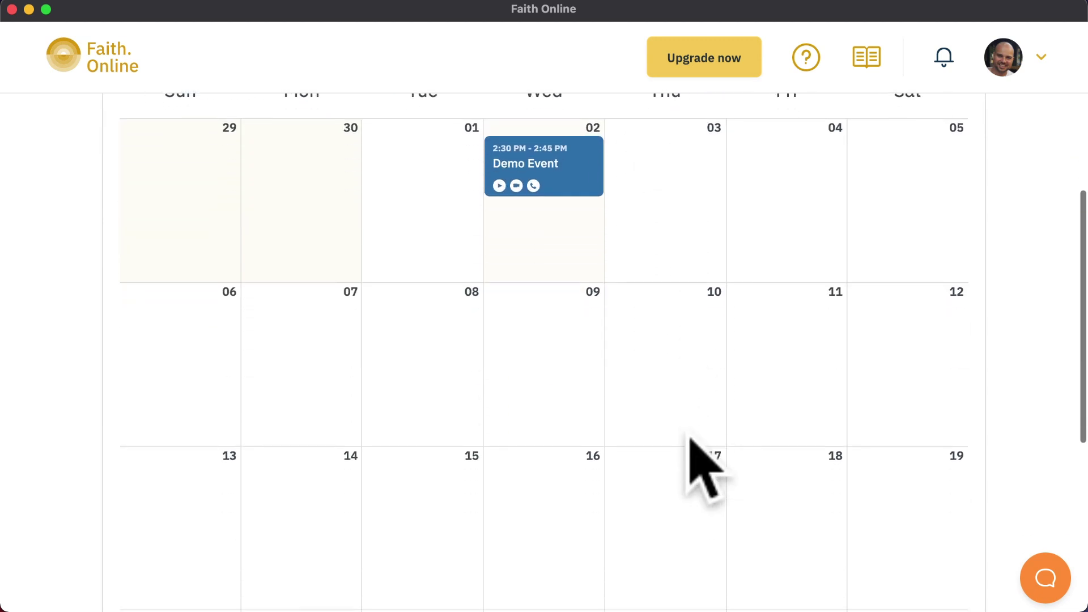
{"action": "scroll", "coordinate": [692, 442], "scroll_direction": "up", "scroll_amount": 4}
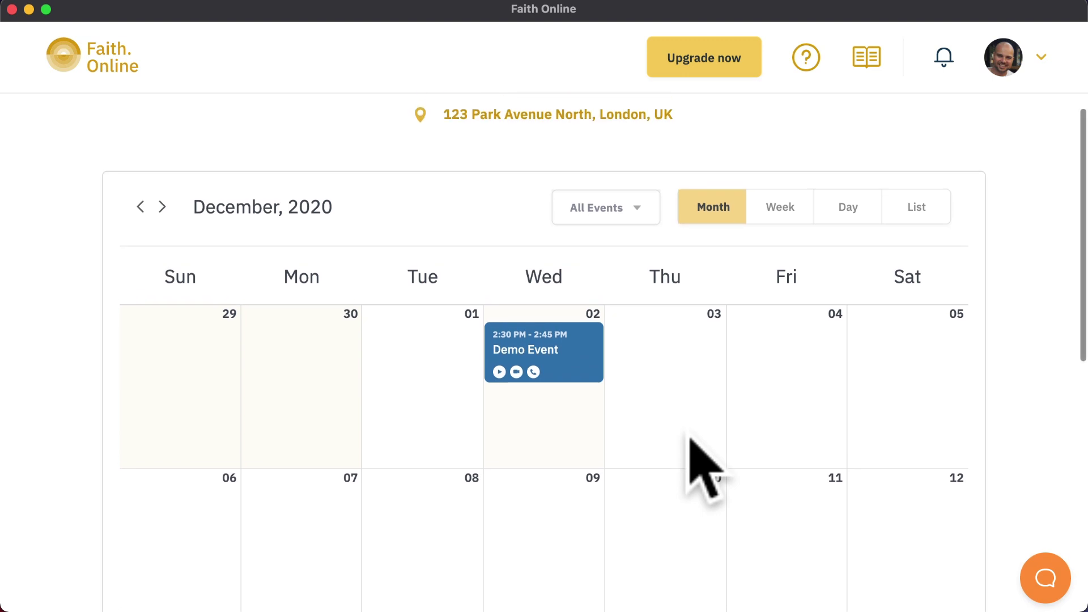
{"action": "scroll", "coordinate": [693, 441], "scroll_direction": "up", "scroll_amount": 4}
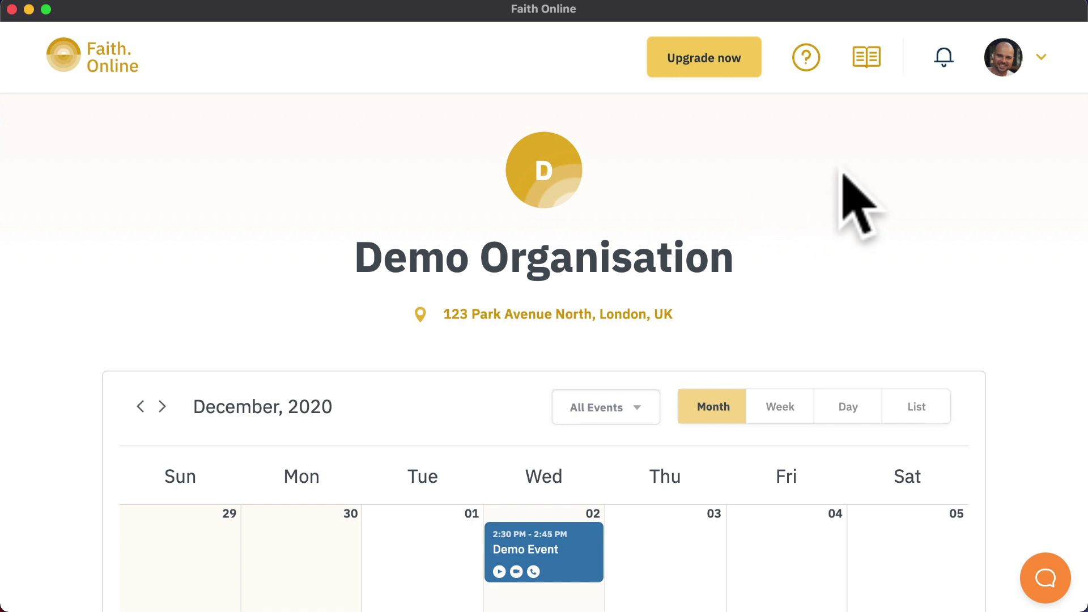
{"action": "scroll", "coordinate": [906, 290], "scroll_direction": "down", "scroll_amount": 3}
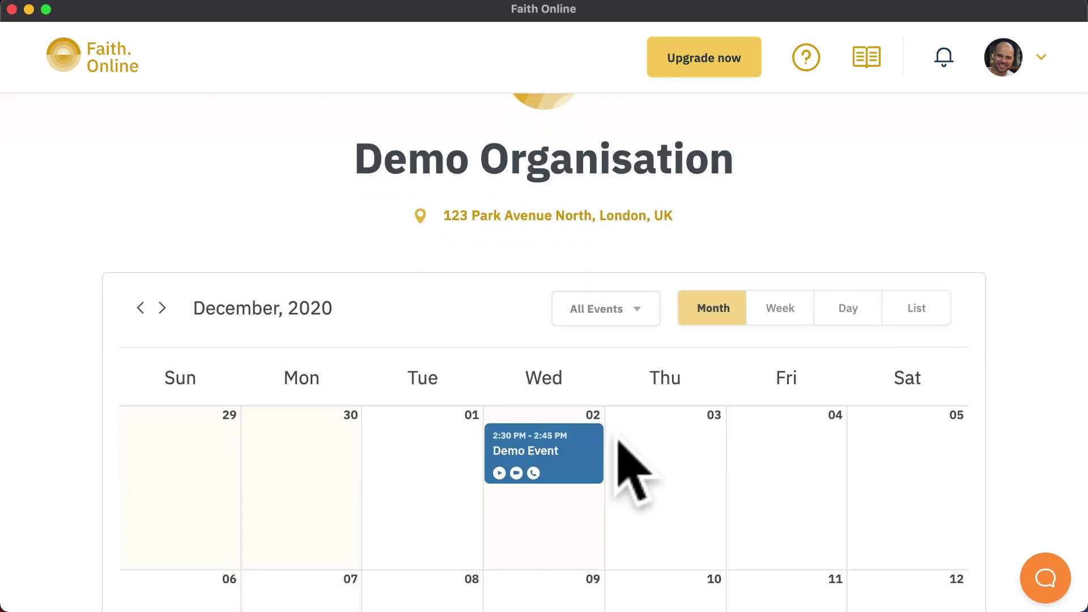
Open Demo Event's public page and try its Twitter and copy-link share options
{"action": "left_click", "coordinate": [565, 451]}
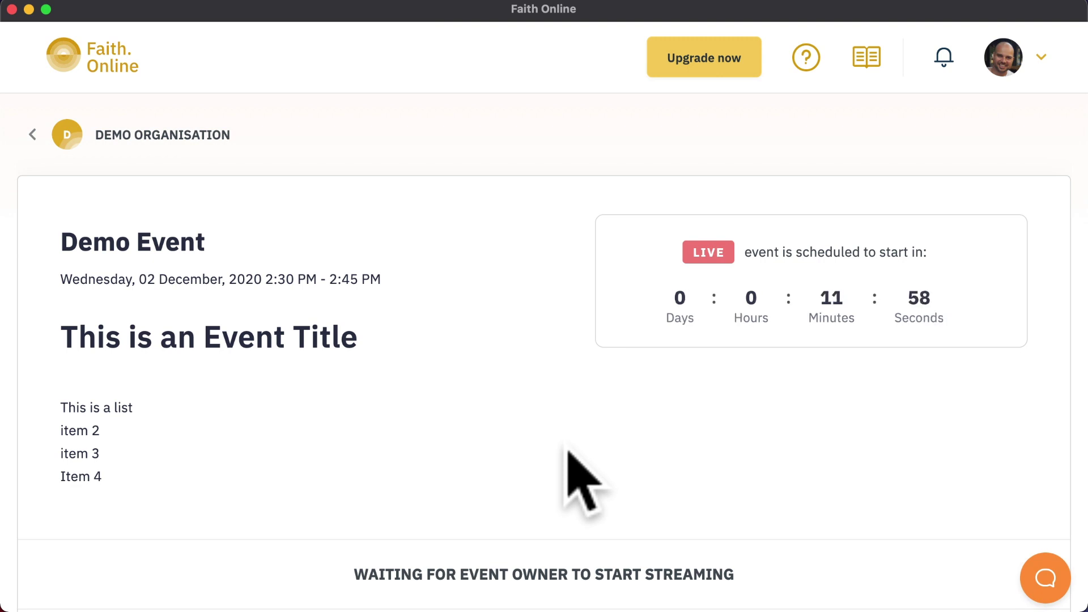
{"action": "scroll", "coordinate": [569, 451], "scroll_direction": "down", "scroll_amount": 10}
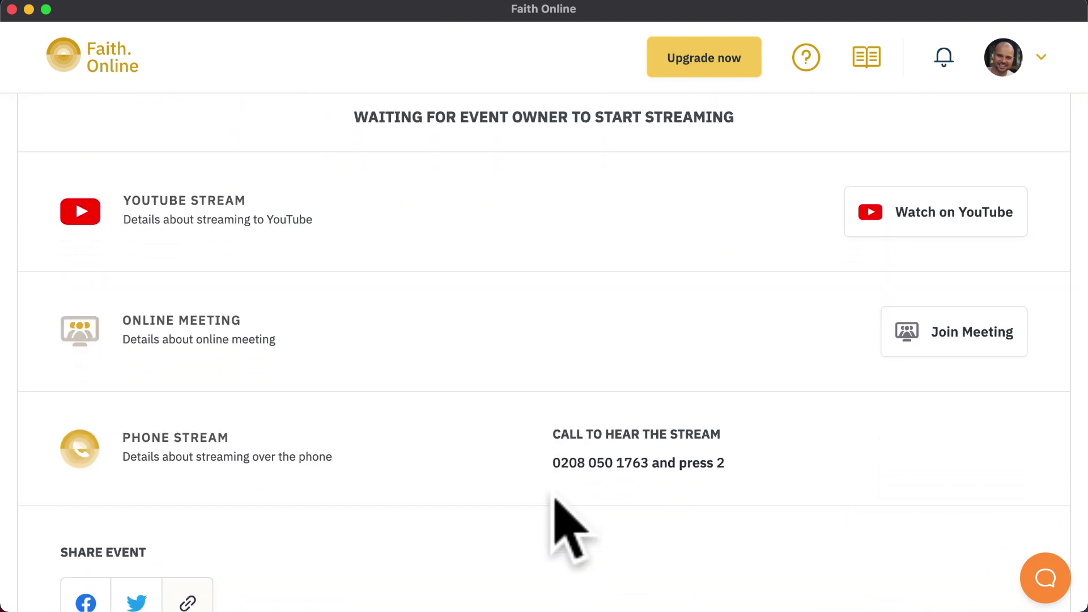
{"action": "scroll", "coordinate": [555, 499], "scroll_direction": "down", "scroll_amount": 3}
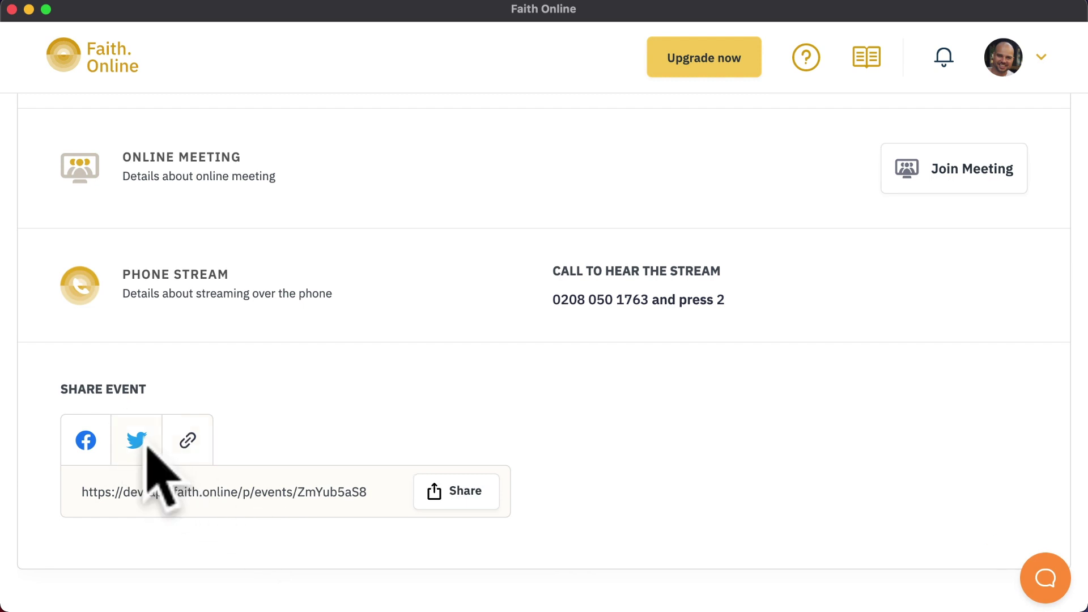
{"action": "left_click", "coordinate": [100, 442]}
{"action": "left_click", "coordinate": [189, 443]}
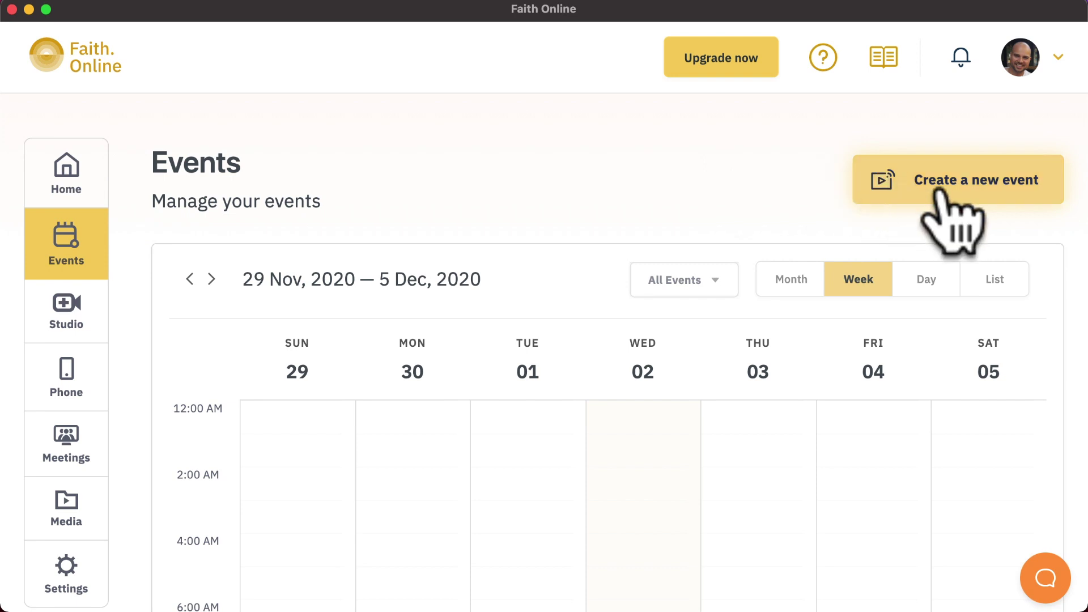
Start a new event named 'In person' with description 'demo' on Saturday 05 December
{"action": "left_click", "coordinate": [885, 191]}
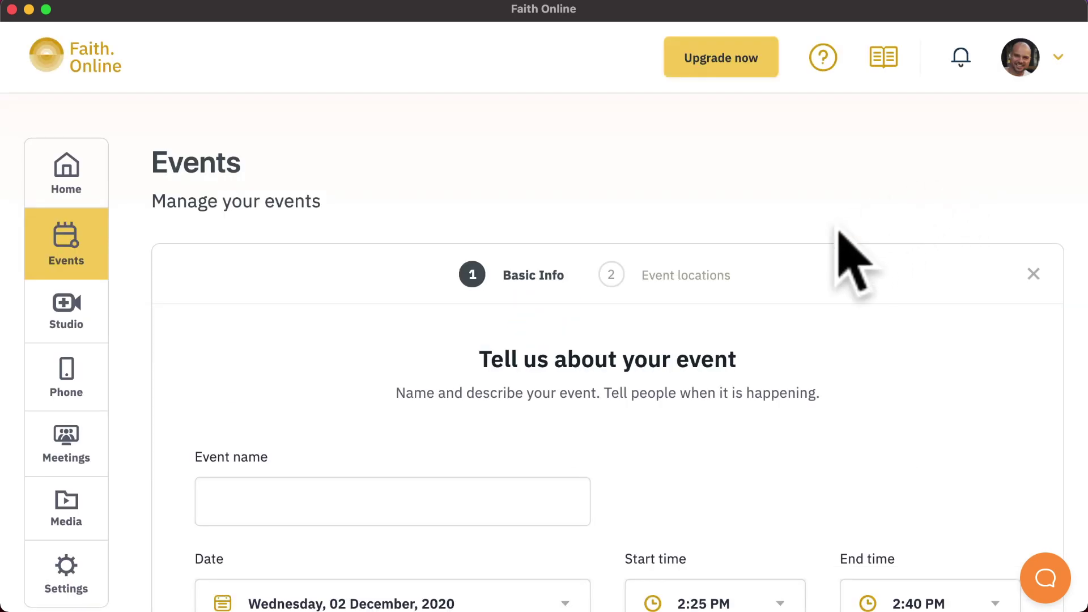
{"action": "scroll", "coordinate": [839, 242], "scroll_direction": "down", "scroll_amount": 5}
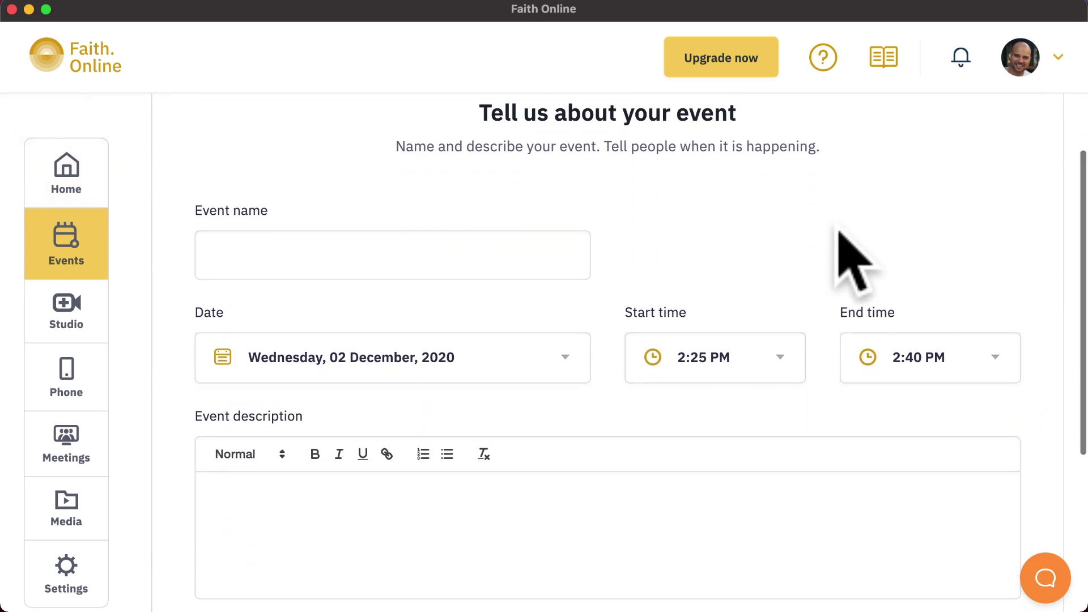
{"action": "left_click", "coordinate": [501, 256]}
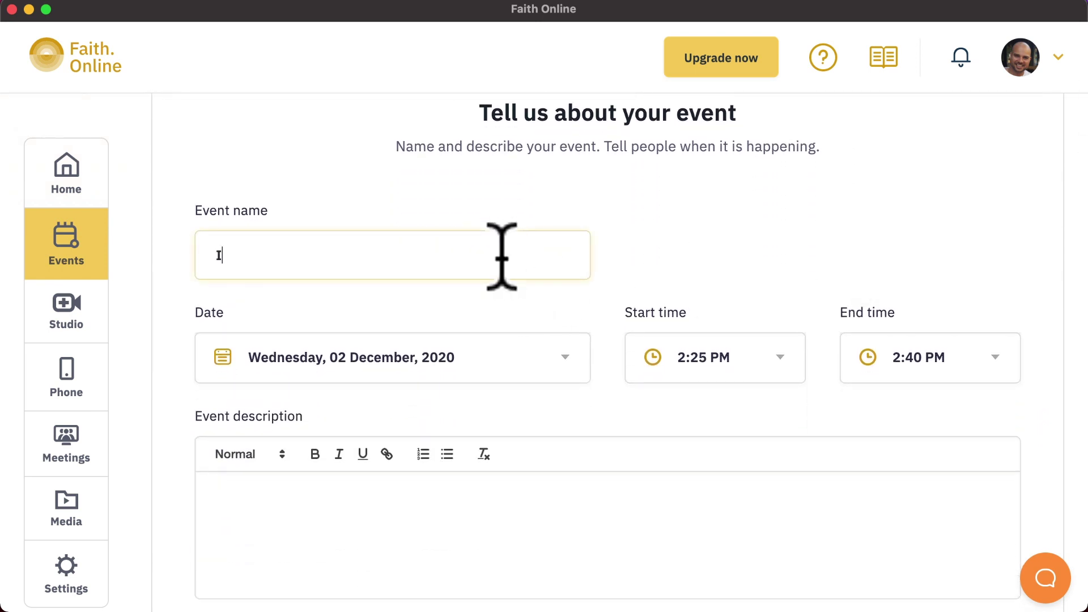
{"action": "type", "text": "In person"}
{"action": "left_click", "coordinate": [541, 524]}
{"action": "type", "text": "demo"}
{"action": "left_click", "coordinate": [547, 368]}
{"action": "left_click", "coordinate": [505, 478]}
{"action": "scroll", "coordinate": [850, 510], "scroll_direction": "down", "scroll_amount": 2}
Make it an In-Person Event capped at 20 attendees, registration closing 1 hour before
{"action": "left_click", "coordinate": [984, 522]}
{"action": "scroll", "coordinate": [984, 522], "scroll_direction": "down", "scroll_amount": 7}
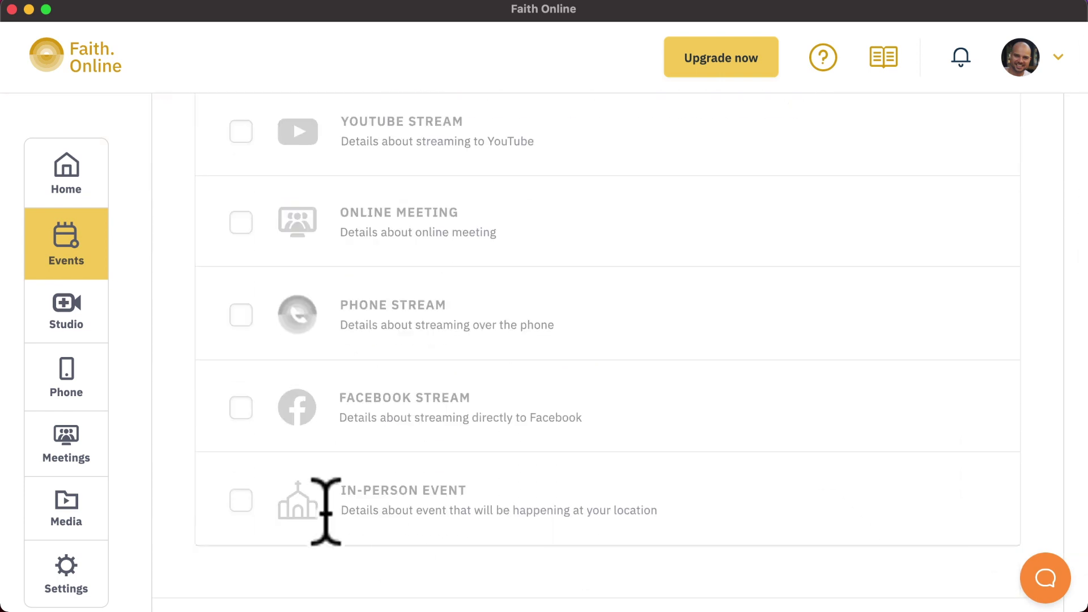
{"action": "left_click", "coordinate": [241, 501]}
{"action": "scroll", "coordinate": [247, 504], "scroll_direction": "down", "scroll_amount": 3}
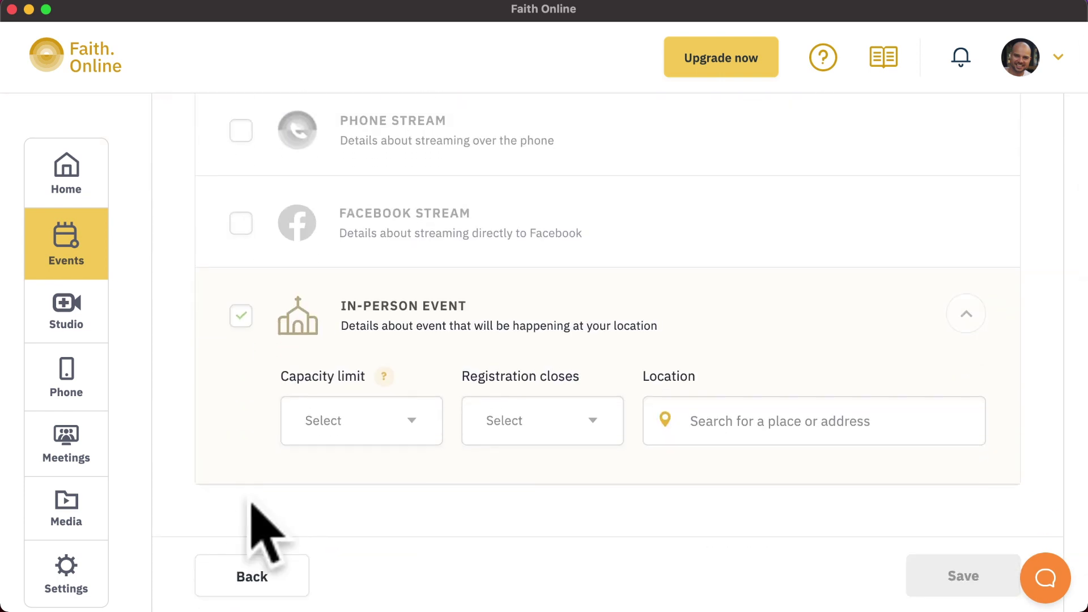
{"action": "left_click", "coordinate": [416, 424]}
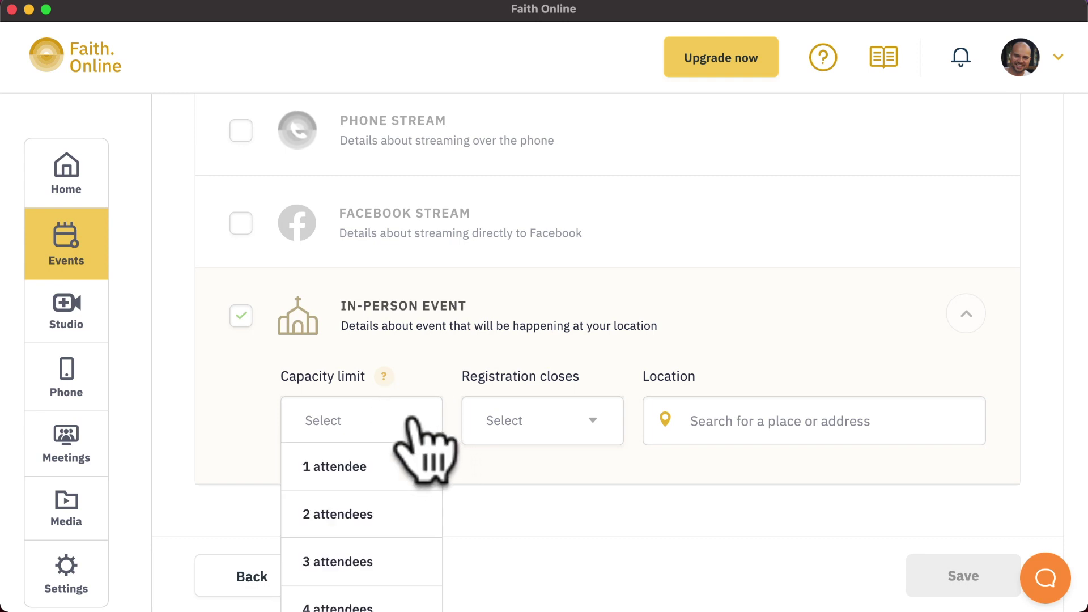
{"action": "scroll", "coordinate": [390, 528], "scroll_direction": "down", "scroll_amount": 10}
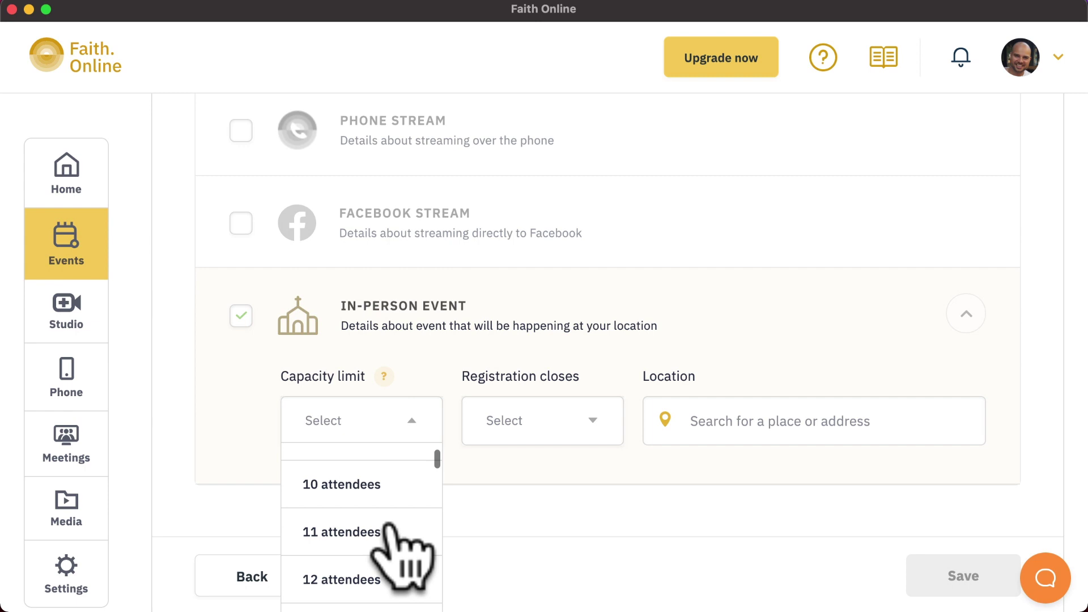
{"action": "left_click", "coordinate": [348, 573]}
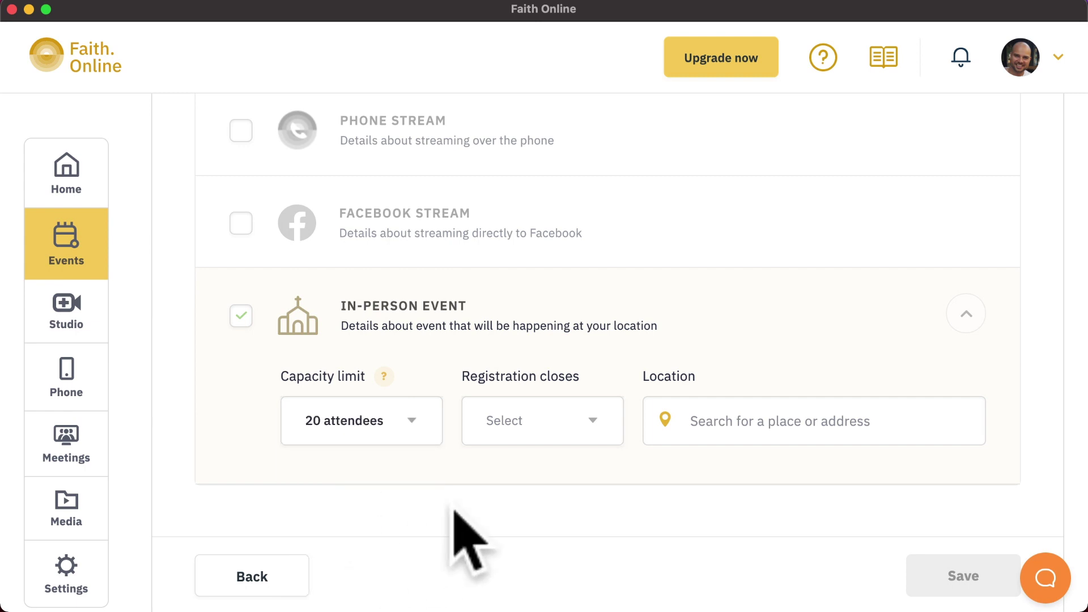
{"action": "left_click", "coordinate": [592, 426]}
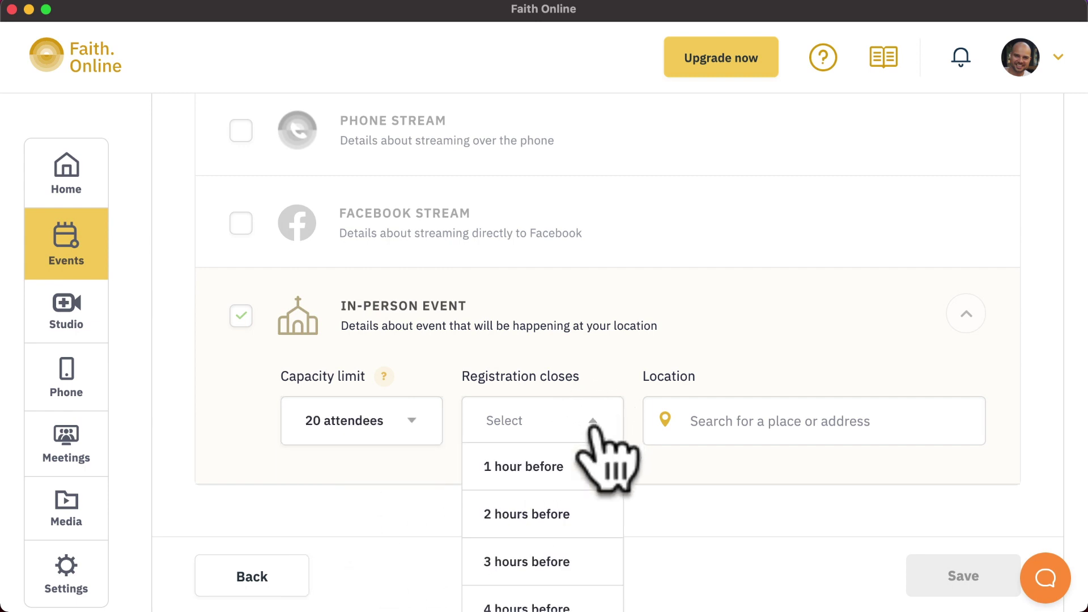
{"action": "left_click", "coordinate": [571, 469]}
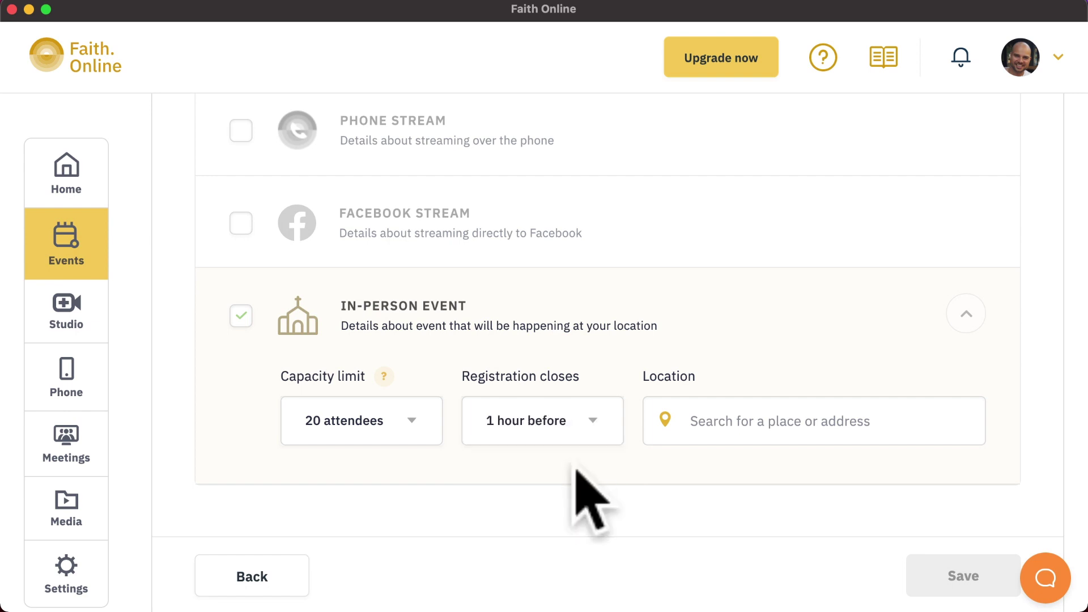
Set the event location to St Michaels Church Rd, Liverpool
{"action": "left_click", "coordinate": [771, 421]}
{"action": "type", "text": "St Michaels Church"}
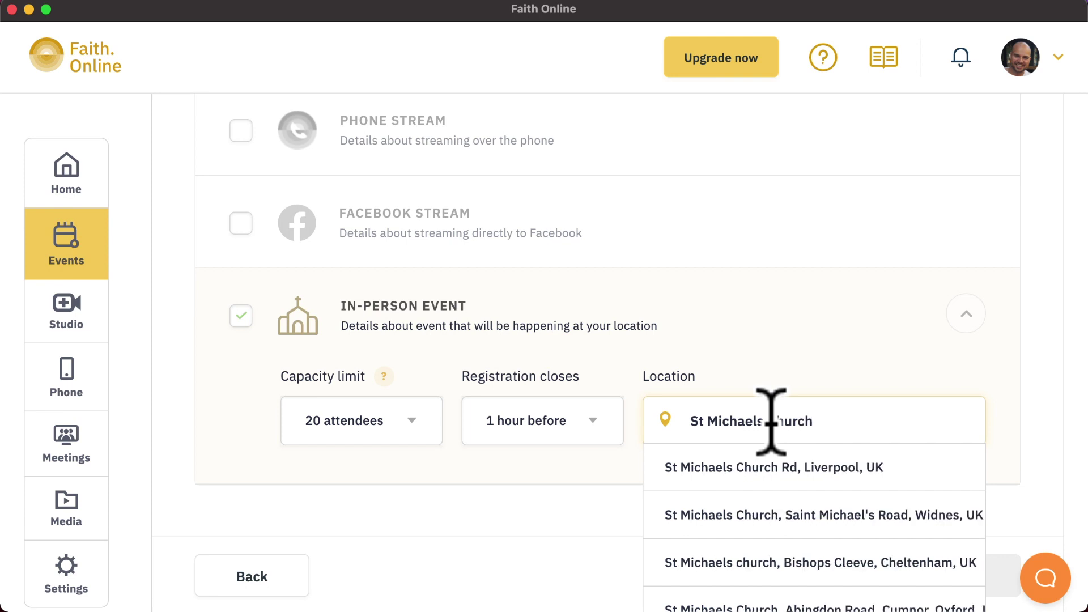
{"action": "left_click", "coordinate": [817, 469]}
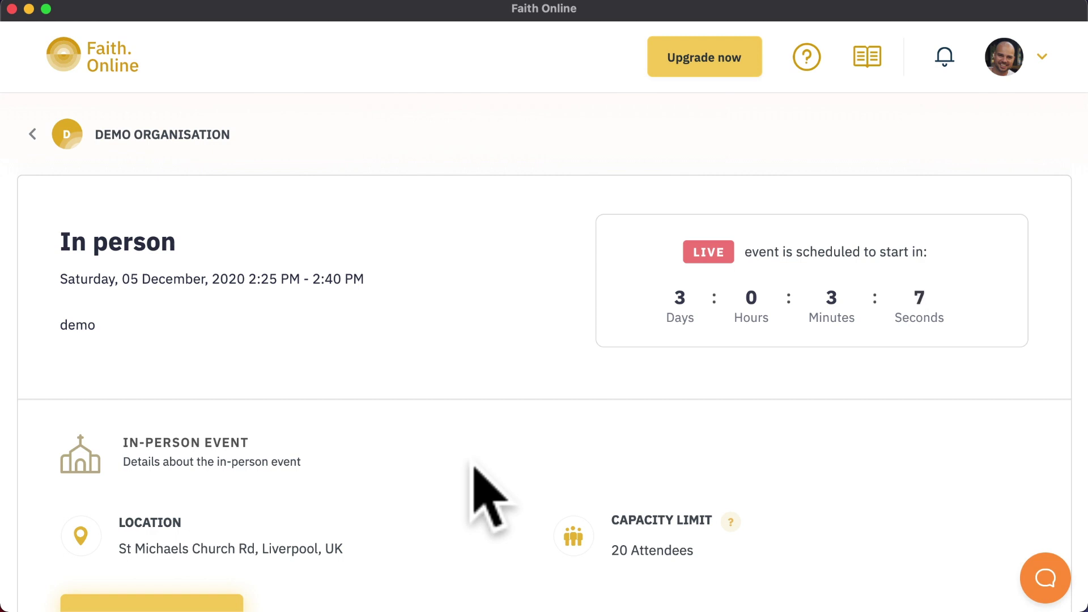
{"action": "scroll", "coordinate": [475, 470], "scroll_direction": "down", "scroll_amount": 3}
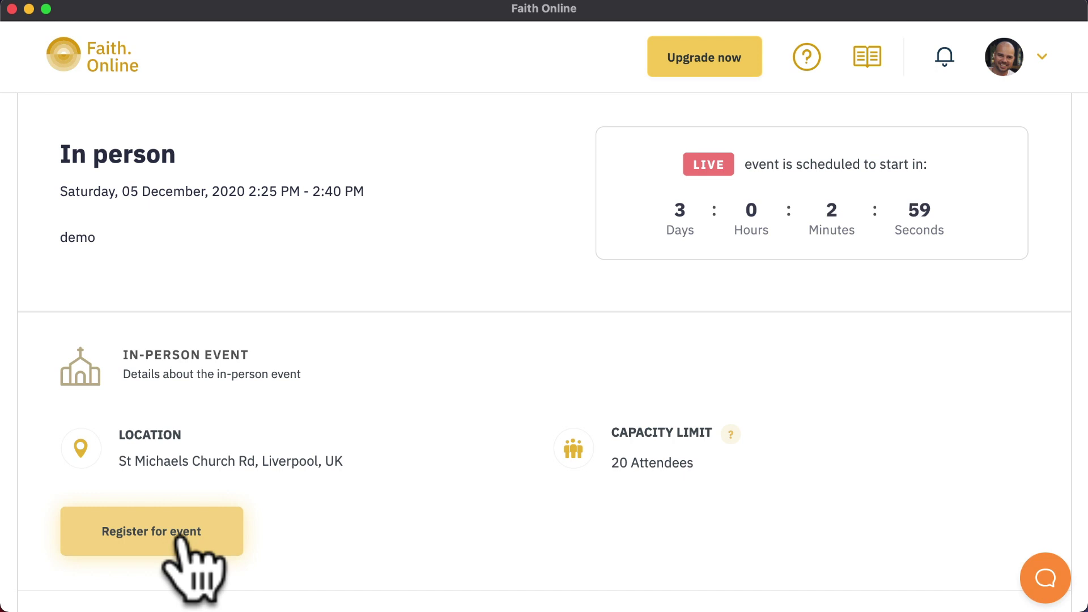
Open the event registration form and enter the attendee's first name, phone number and e-mail address
{"action": "left_click", "coordinate": [176, 536]}
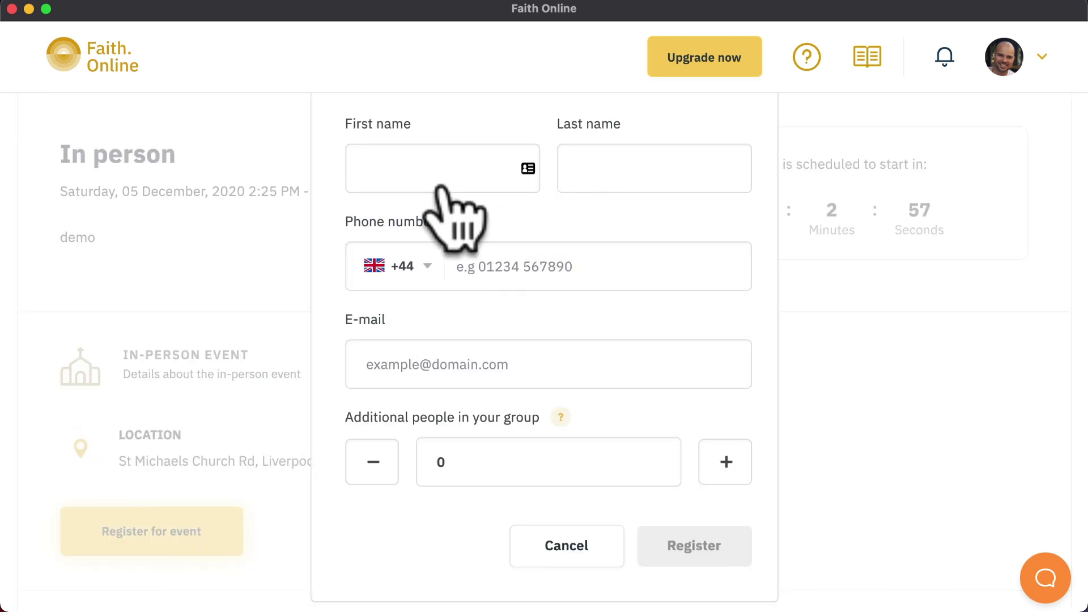
{"action": "left_click", "coordinate": [445, 178]}
{"action": "type", "text": "Omar"}
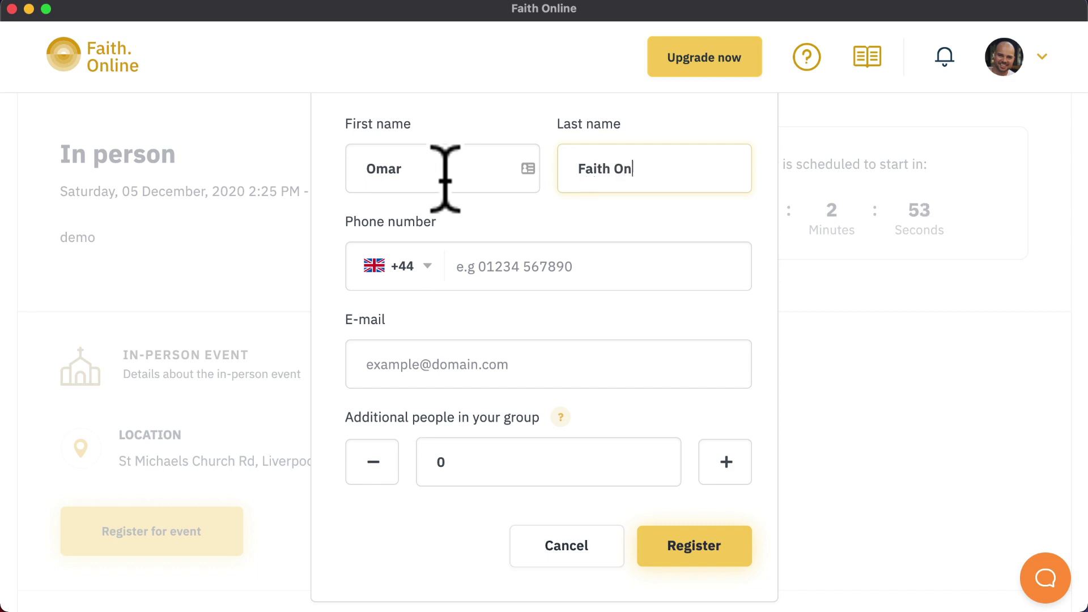
{"action": "key", "text": "Tab"}
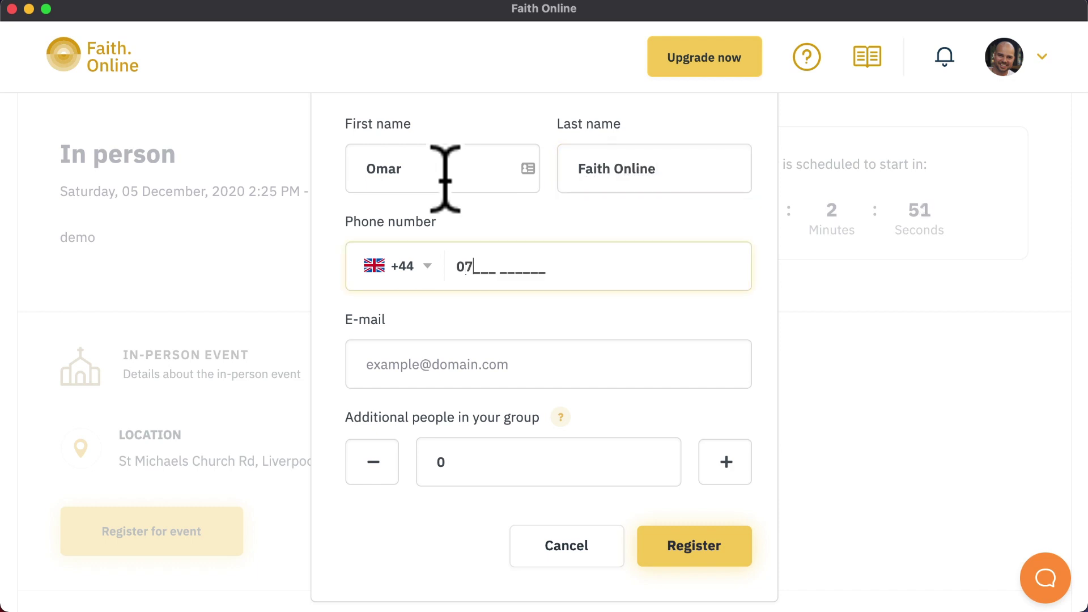
{"action": "left_click", "coordinate": [519, 366]}
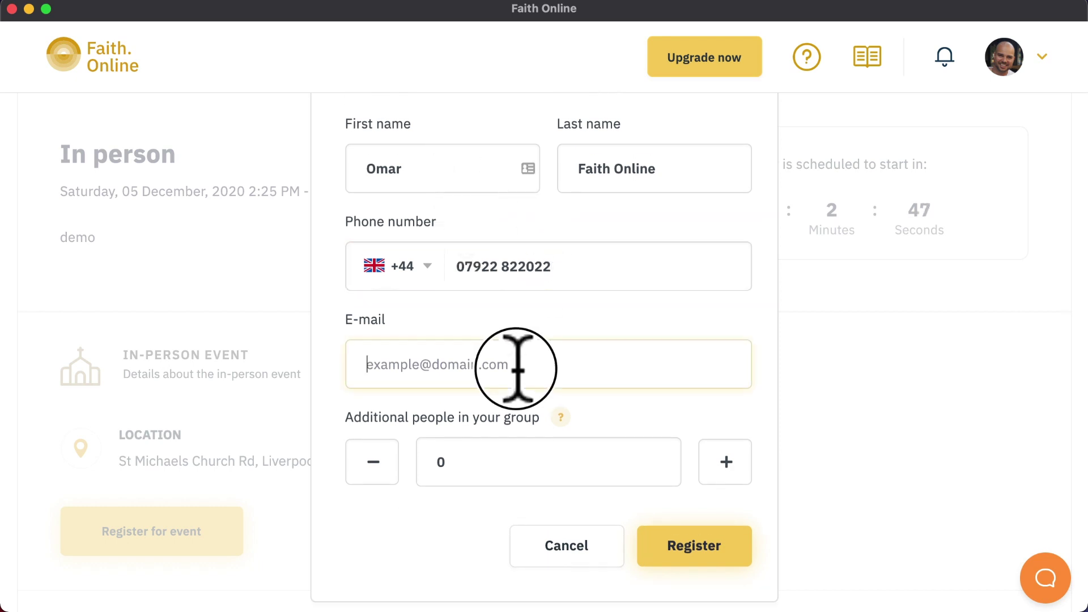
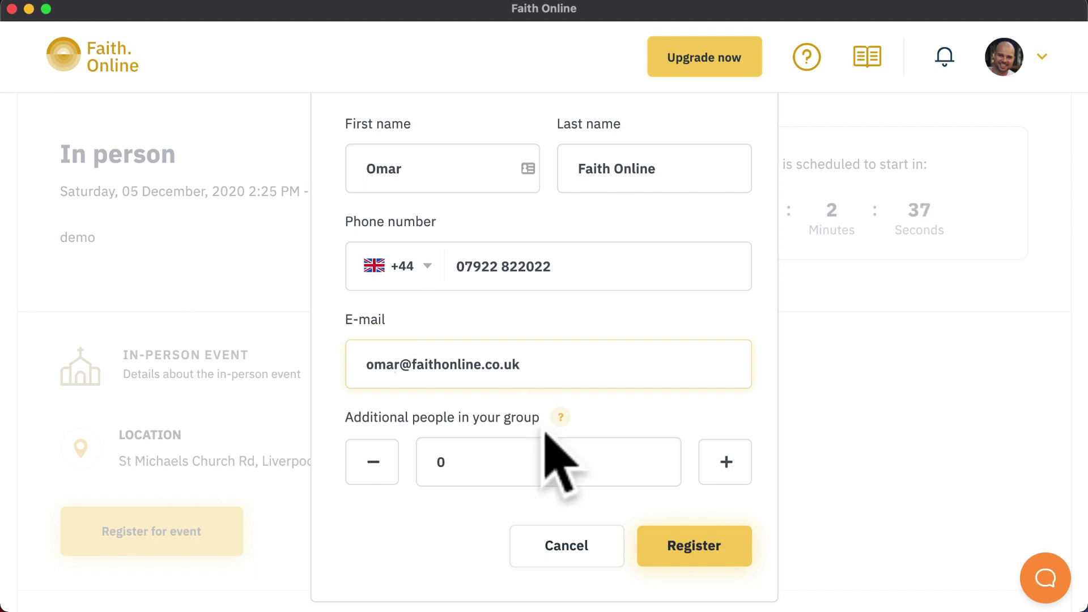
Set the group to 5 additional people and submit the registration
{"action": "left_click", "coordinate": [726, 462]}
{"action": "double_click", "coordinate": [726, 462]}
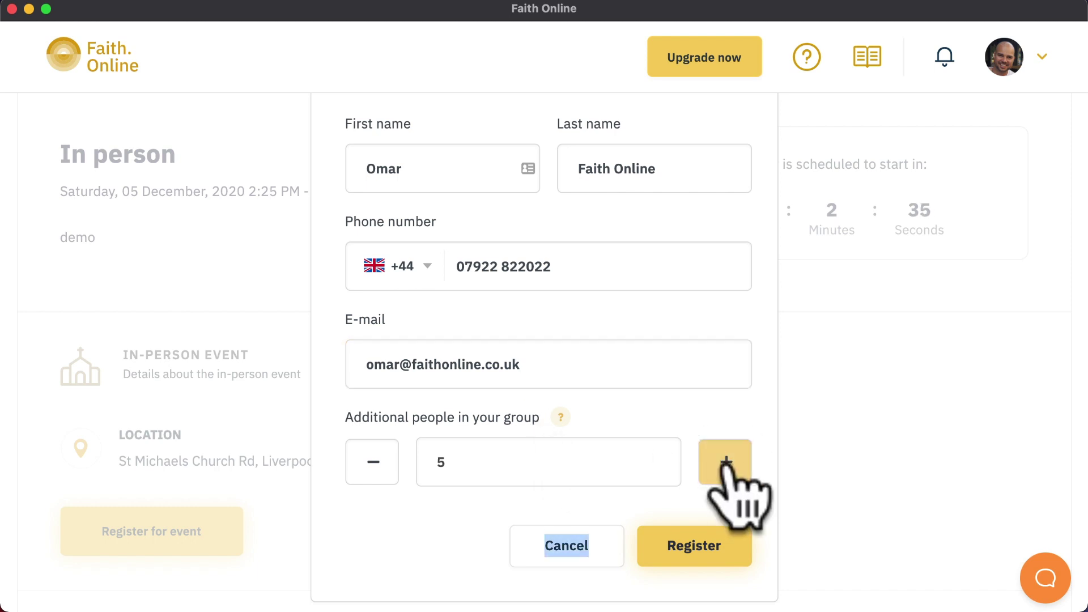
{"action": "left_click", "coordinate": [655, 494]}
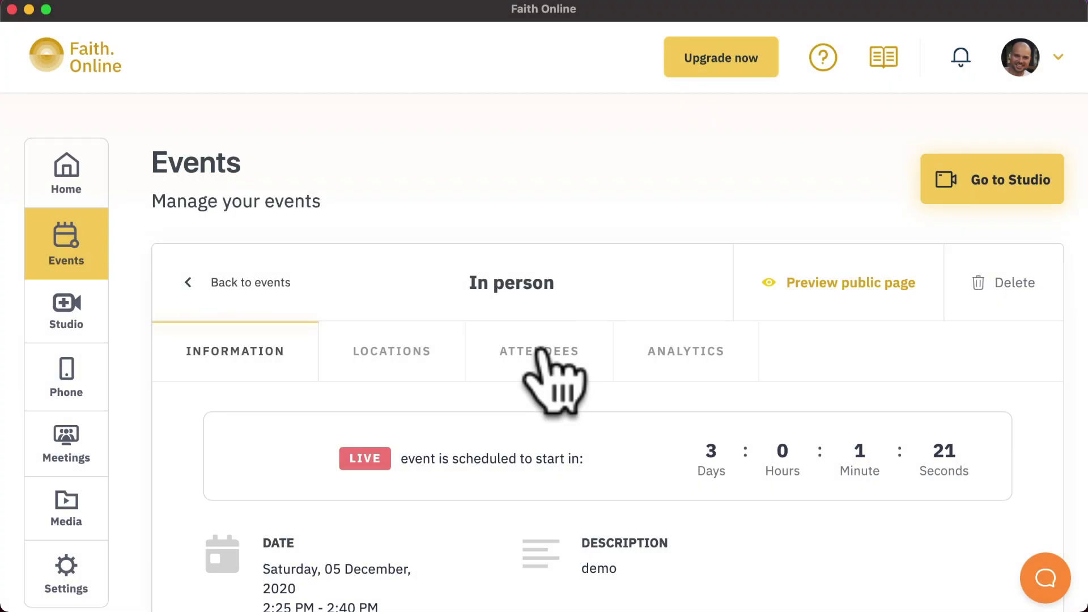
{"action": "left_click", "coordinate": [535, 355]}
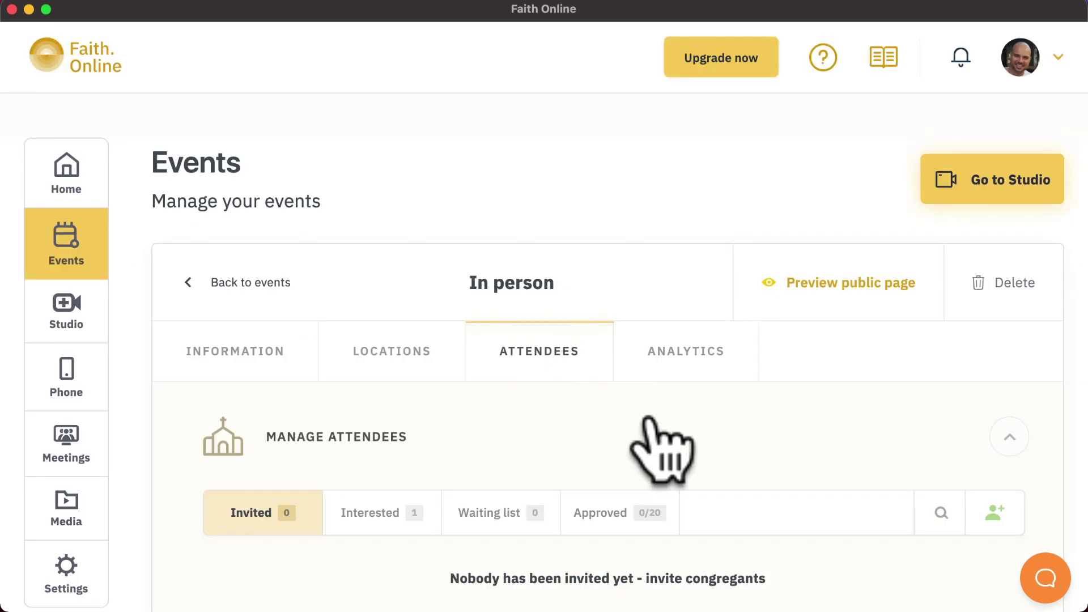
{"action": "scroll", "coordinate": [651, 444], "scroll_direction": "down", "scroll_amount": 3}
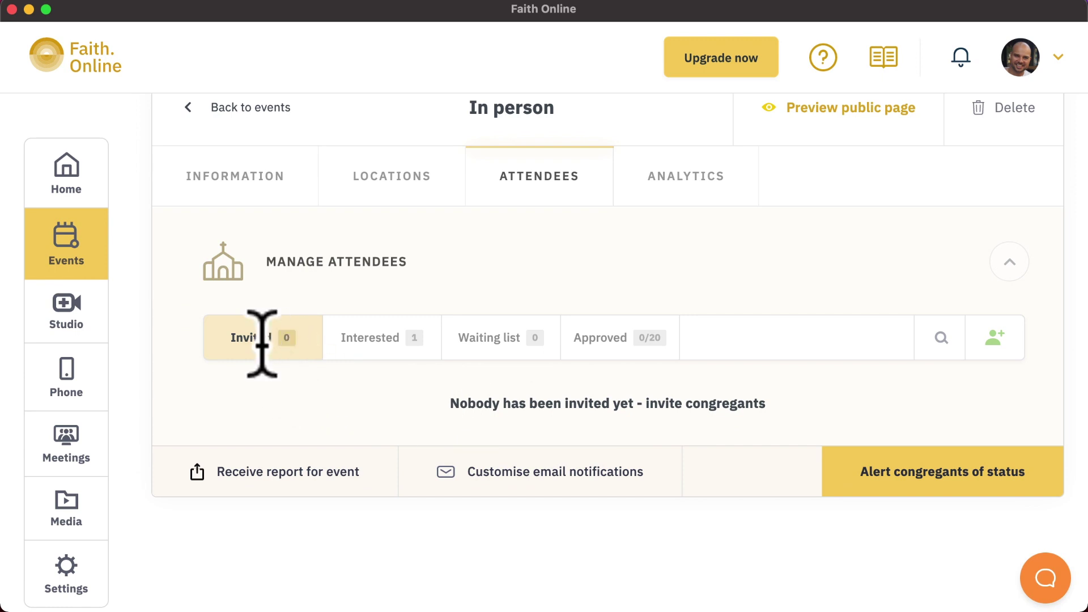
{"action": "left_click_drag", "start_coordinate": [255, 337], "coordinate": [259, 340]}
{"action": "left_click", "coordinate": [225, 339]}
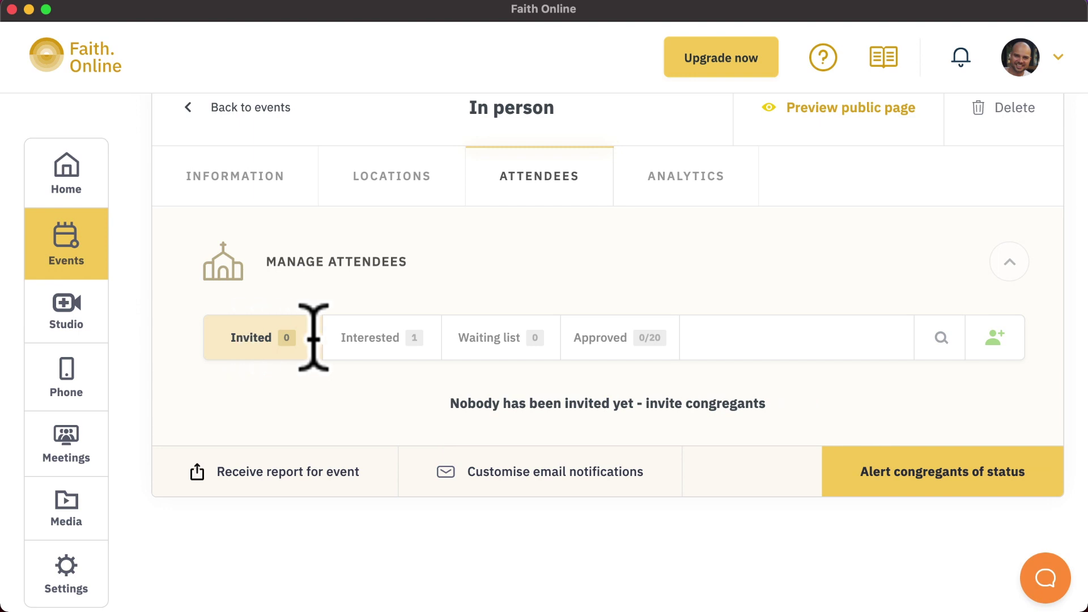
{"action": "left_click", "coordinate": [376, 338]}
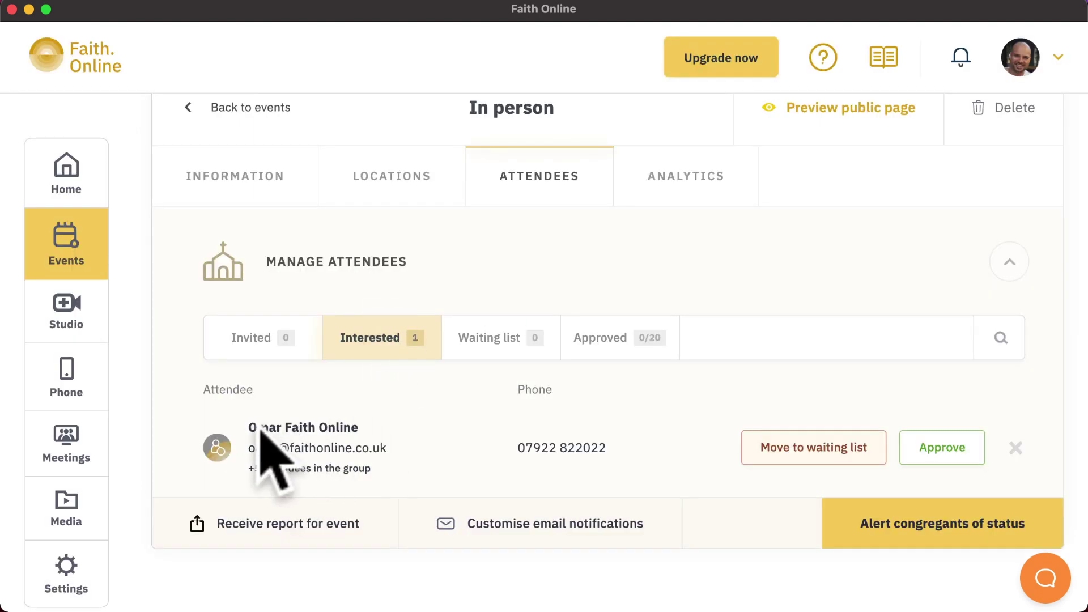
{"action": "left_click_drag", "start_coordinate": [250, 428], "coordinate": [576, 461]}
{"action": "left_click", "coordinate": [578, 473]}
{"action": "left_click_drag", "start_coordinate": [255, 469], "coordinate": [377, 479]}
{"action": "left_click", "coordinate": [427, 475]}
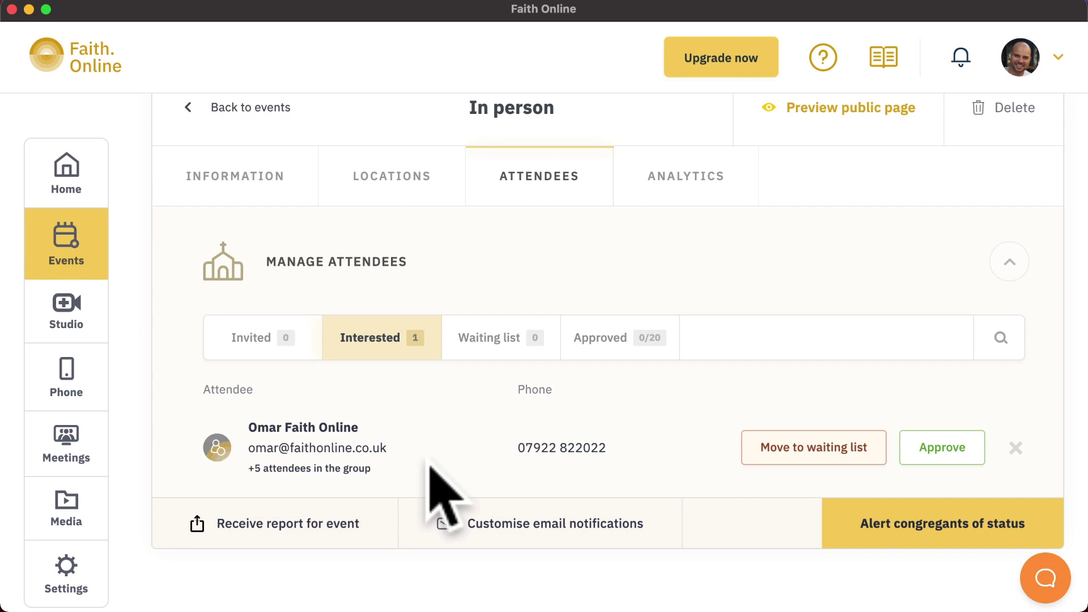
{"action": "left_click", "coordinate": [524, 338]}
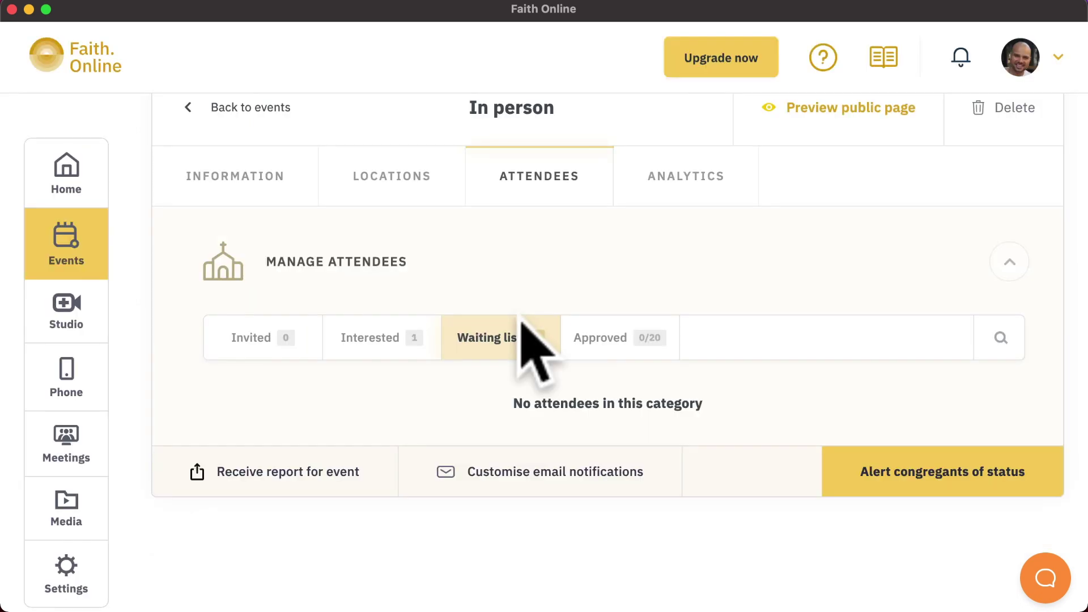
{"action": "left_click", "coordinate": [589, 337]}
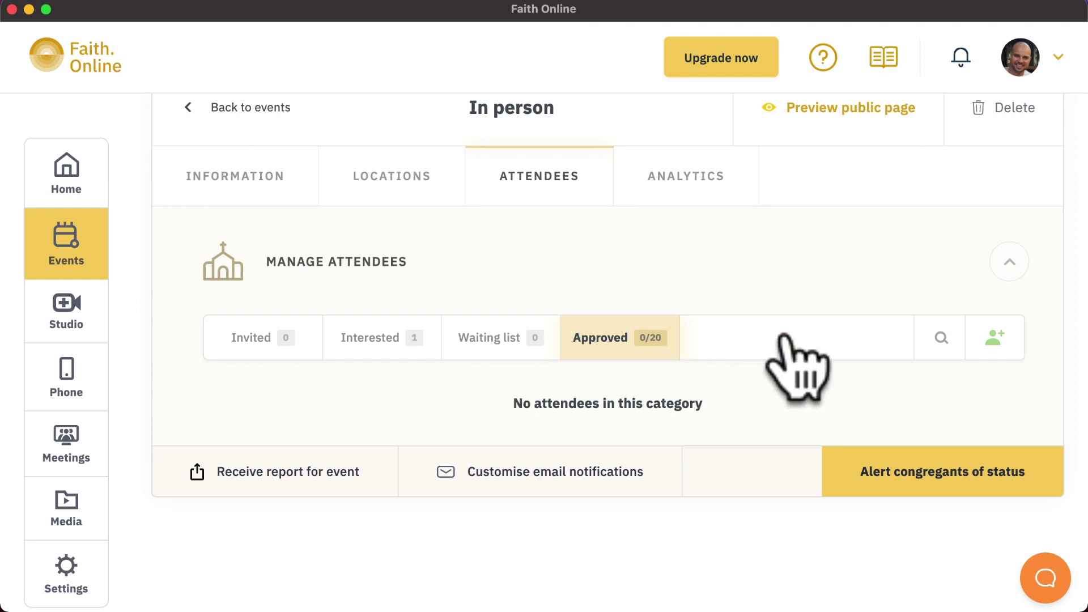
{"action": "left_click", "coordinate": [940, 339]}
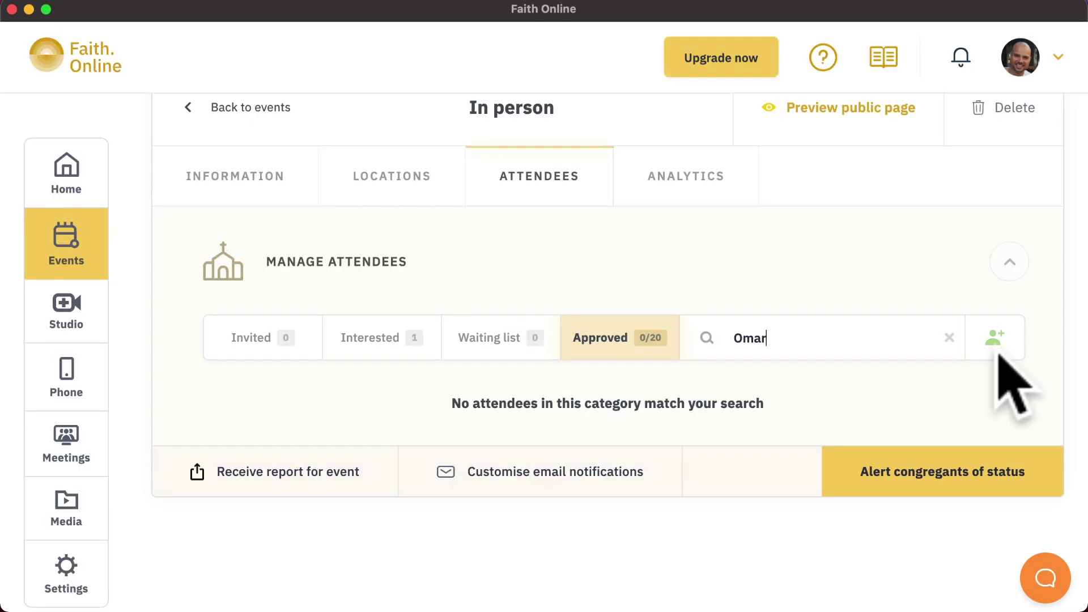
{"action": "left_click", "coordinate": [995, 347]}
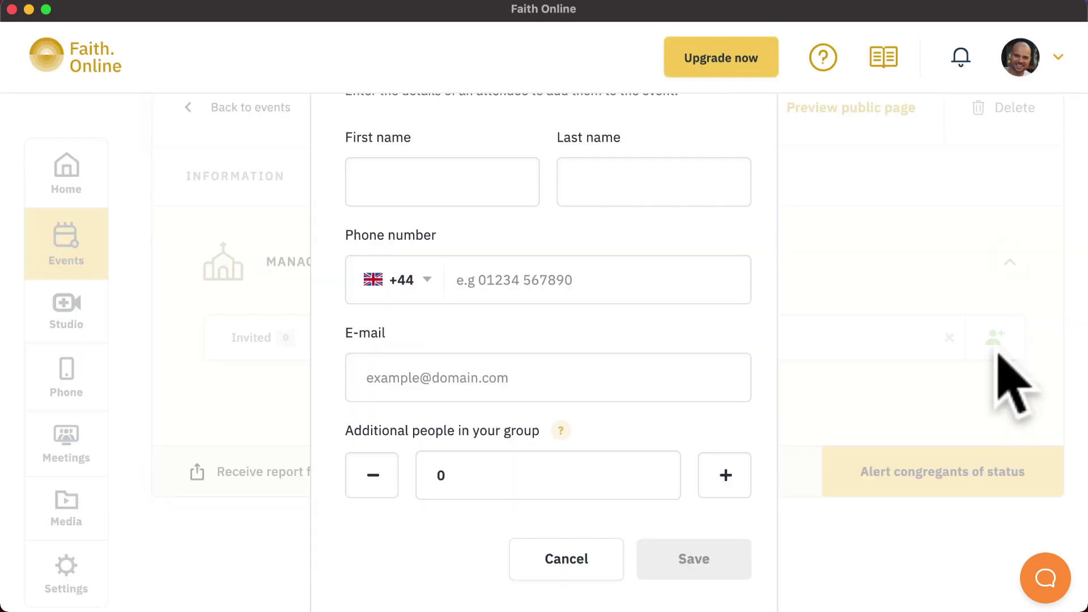
{"action": "left_click", "coordinate": [607, 557]}
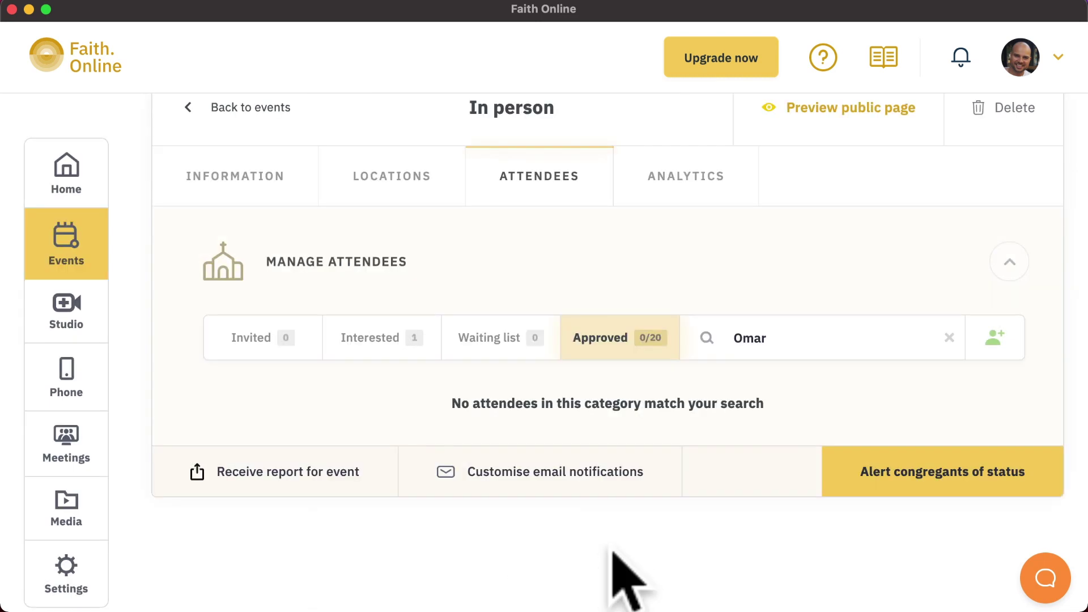
{"action": "left_click", "coordinate": [376, 343]}
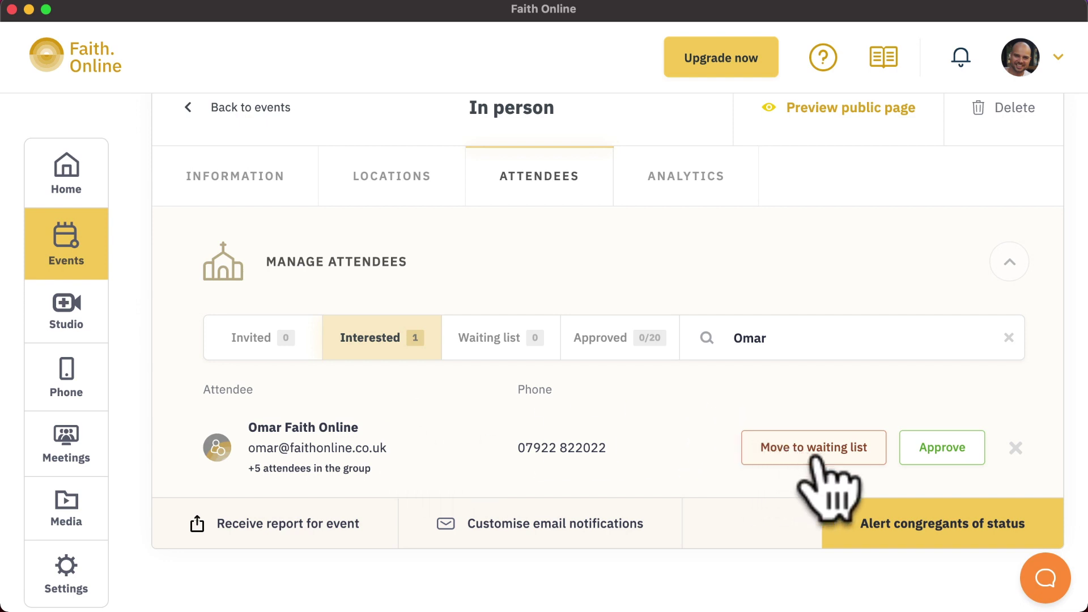
Approve the pending attendee and view them on the Approved tab
{"action": "left_click", "coordinate": [934, 457]}
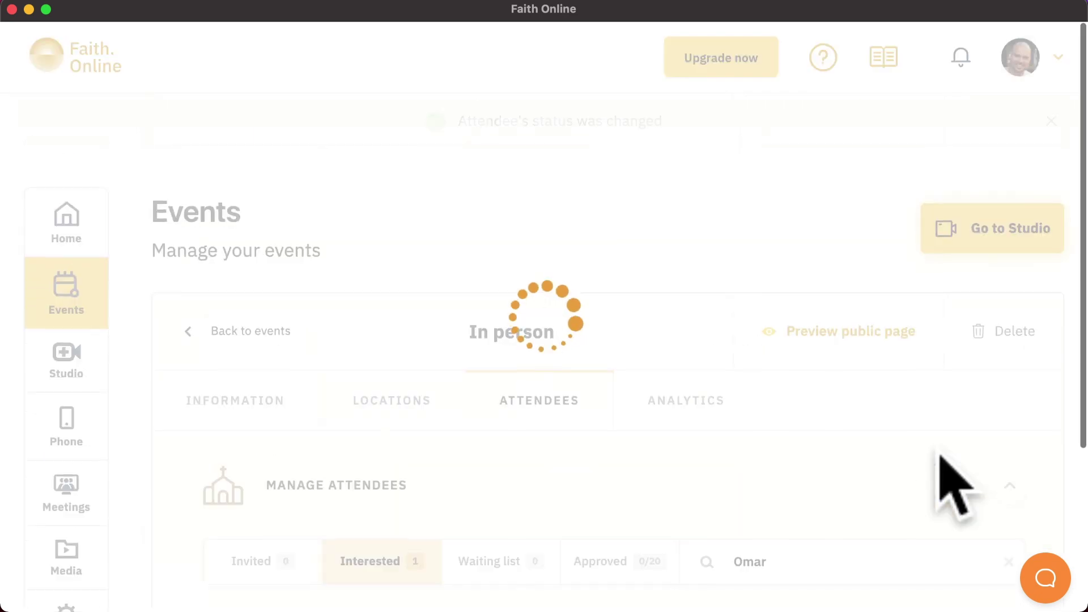
{"action": "scroll", "coordinate": [775, 510], "scroll_direction": "down", "scroll_amount": 3}
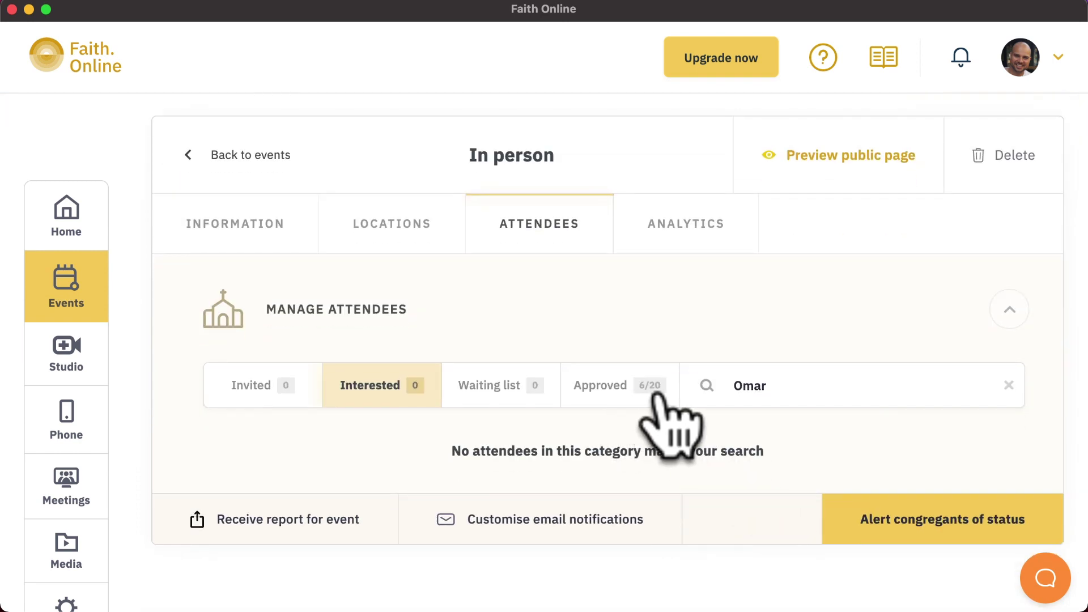
{"action": "left_click", "coordinate": [645, 397]}
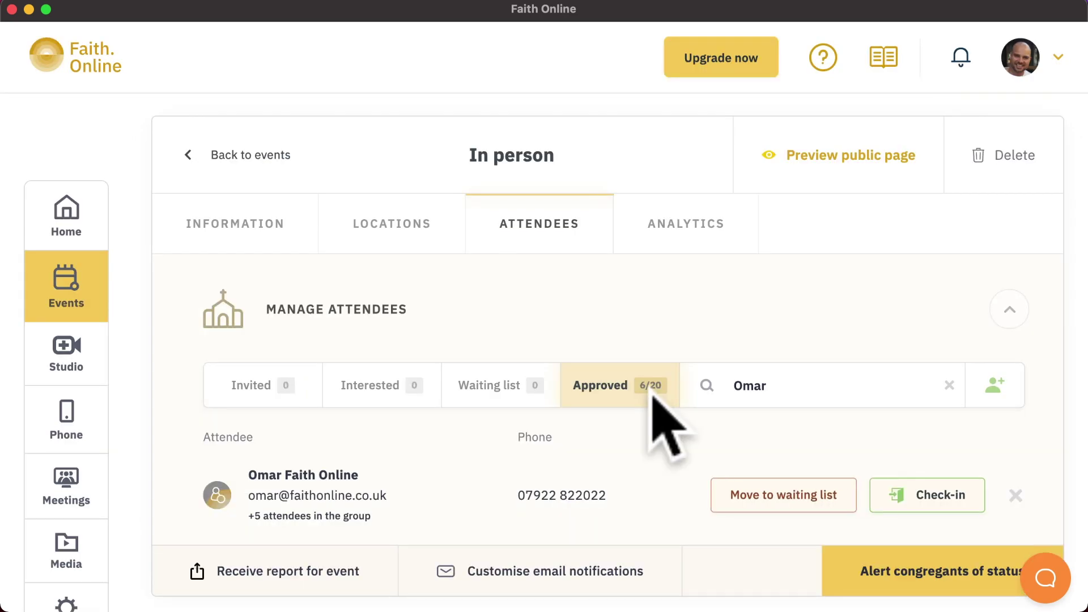
{"action": "scroll", "coordinate": [653, 395], "scroll_direction": "down", "scroll_amount": 3}
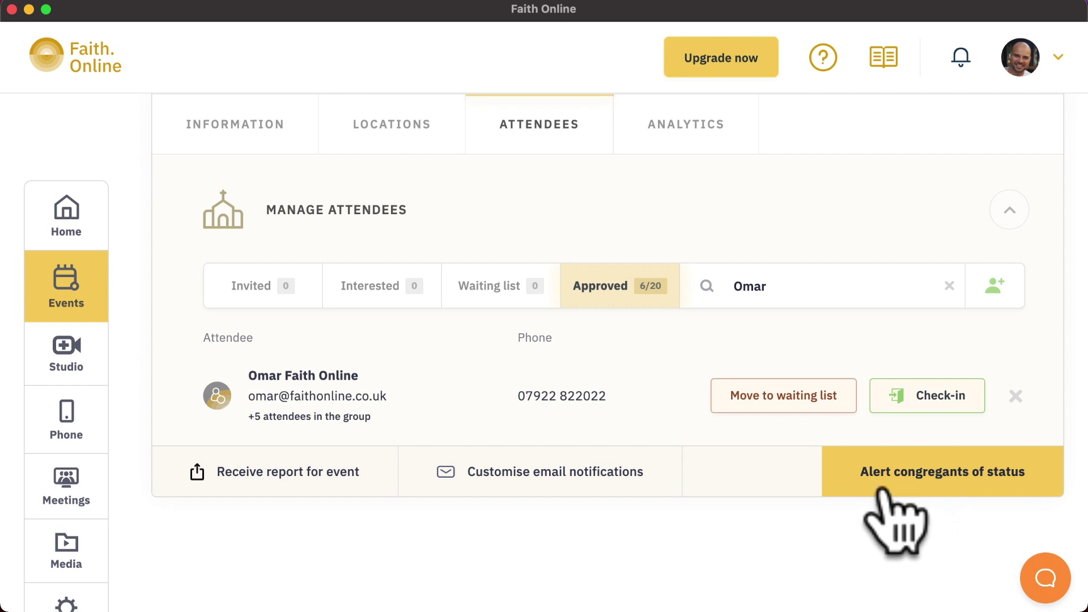
Cancel the Alert congregants dialog without sending, then request the event report by email
{"action": "left_click", "coordinate": [901, 478]}
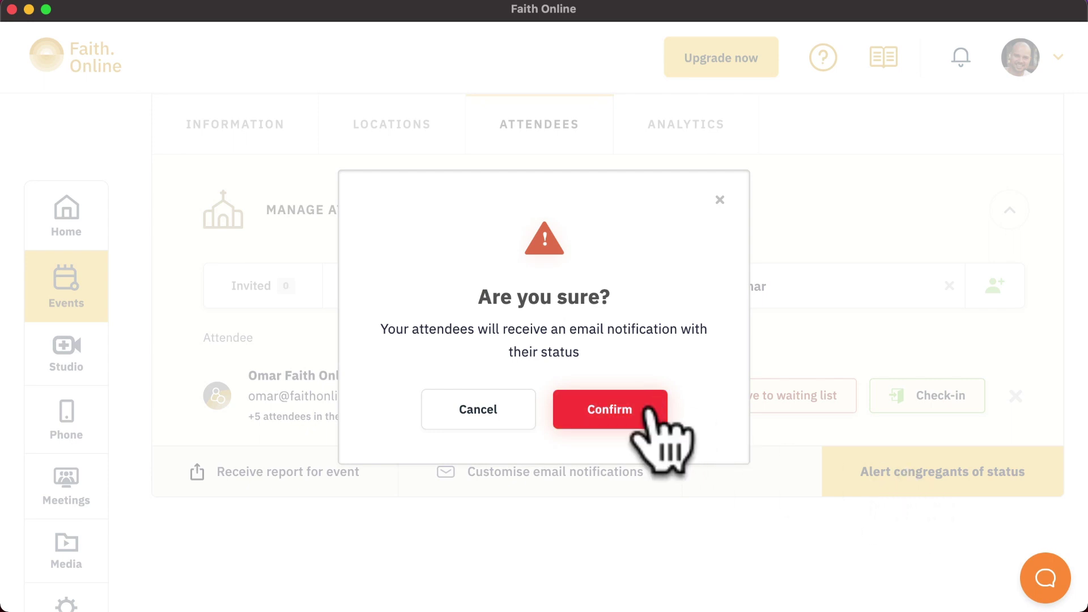
{"action": "left_click", "coordinate": [720, 199]}
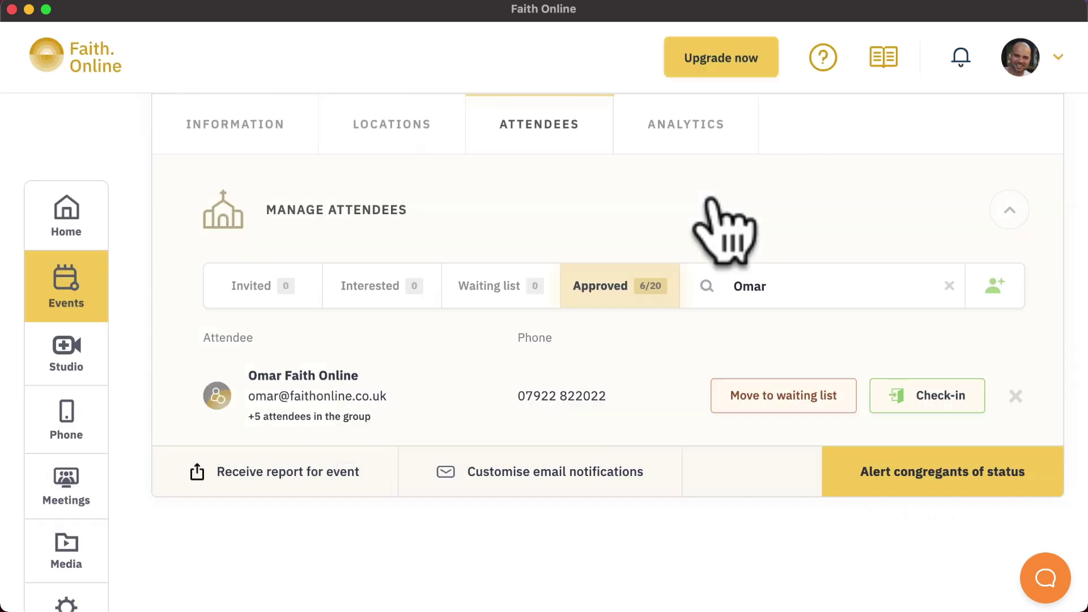
{"action": "left_click", "coordinate": [322, 481]}
{"action": "scroll", "coordinate": [637, 541], "scroll_direction": "down", "scroll_amount": 5}
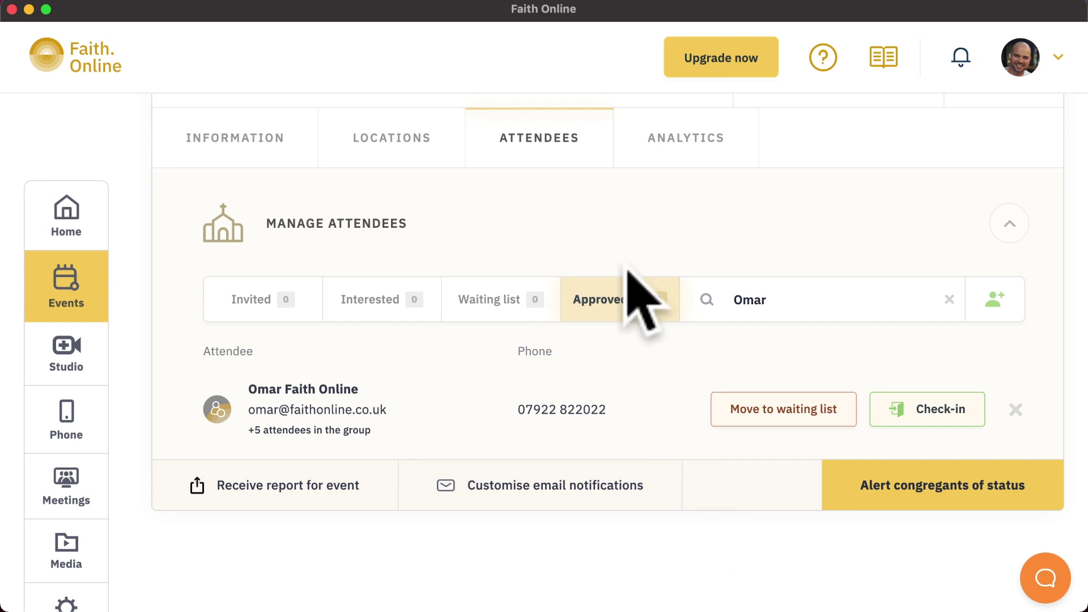
On the Approved tab, check the attendee's group of six in, then check them out again
{"action": "left_click", "coordinate": [602, 294]}
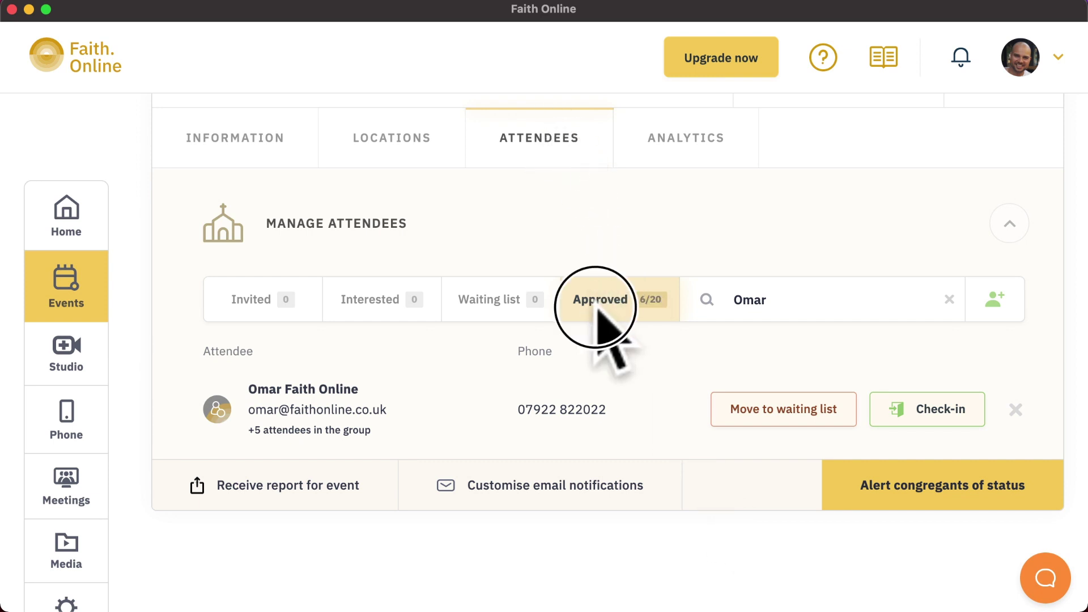
{"action": "left_click", "coordinate": [932, 409]}
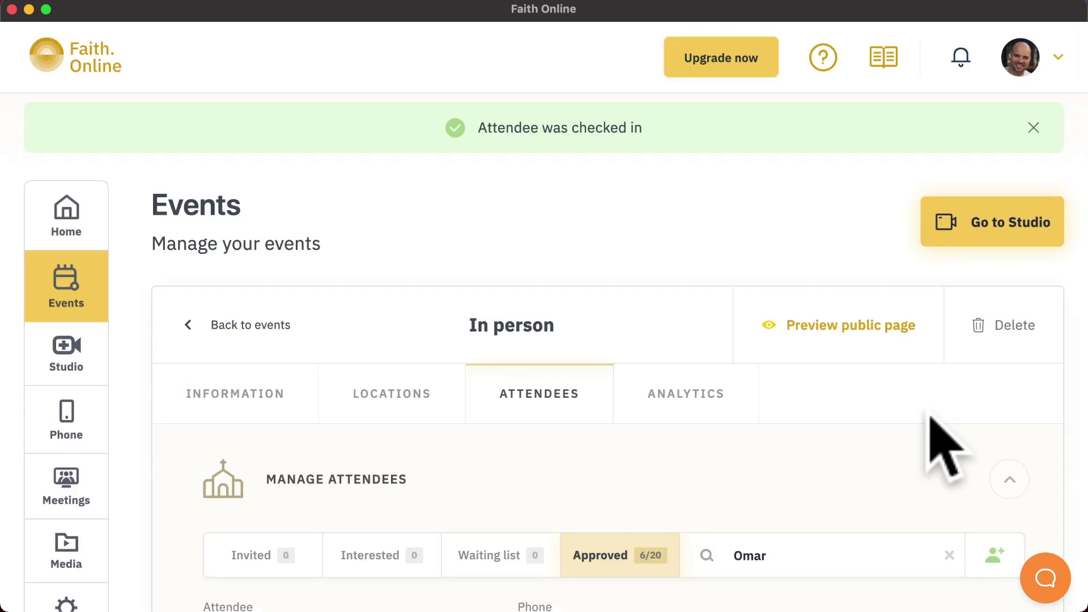
{"action": "scroll", "coordinate": [935, 444], "scroll_direction": "down", "scroll_amount": 4}
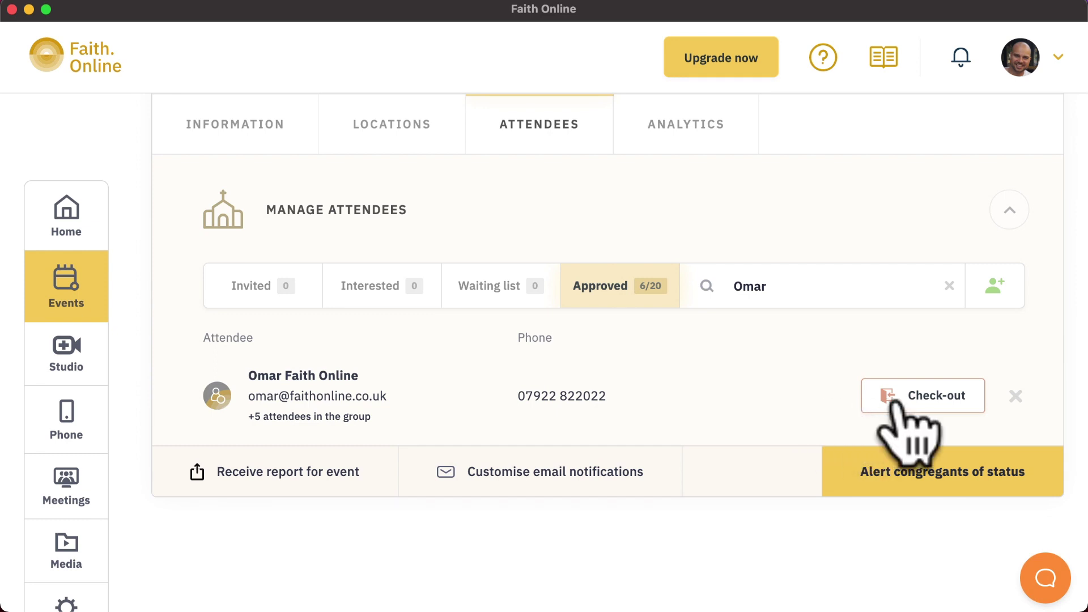
{"action": "left_click", "coordinate": [922, 402]}
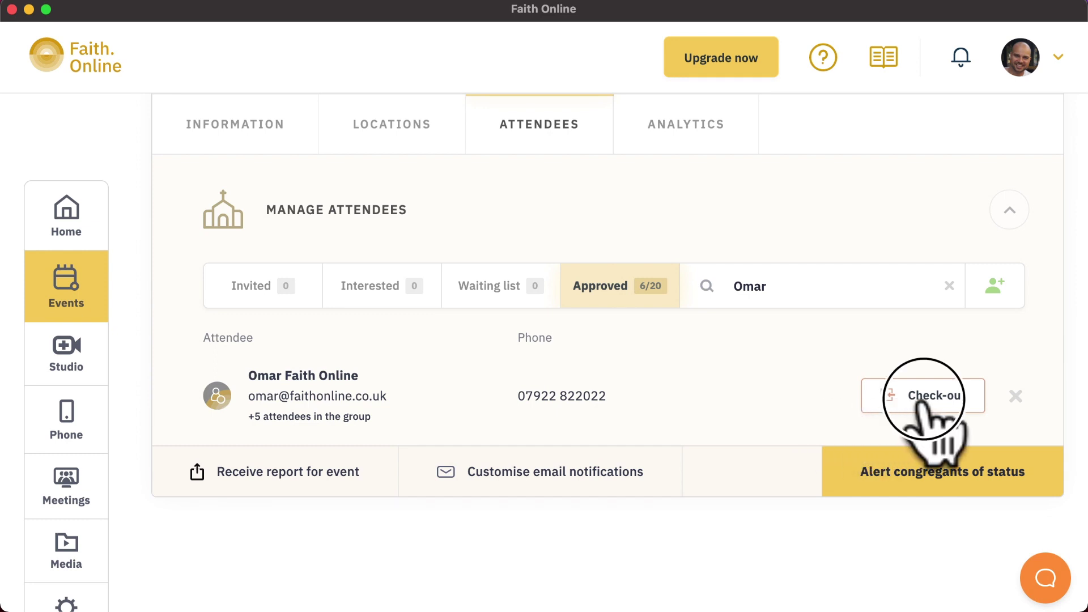
{"action": "scroll", "coordinate": [763, 510], "scroll_direction": "down", "scroll_amount": 3}
{"action": "scroll", "coordinate": [772, 489], "scroll_direction": "down", "scroll_amount": 2}
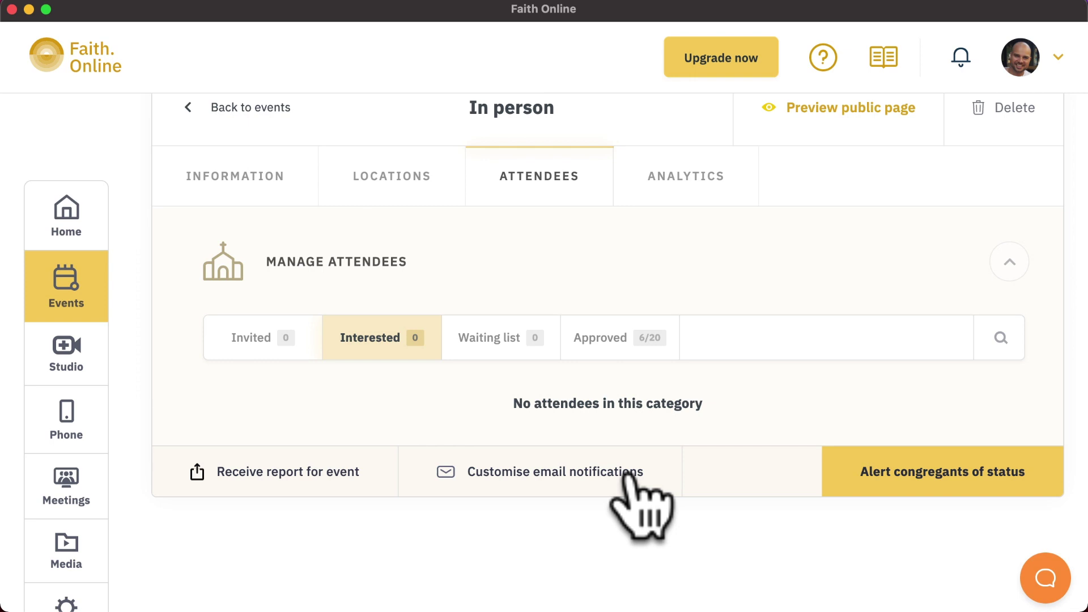
{"action": "left_click", "coordinate": [627, 475]}
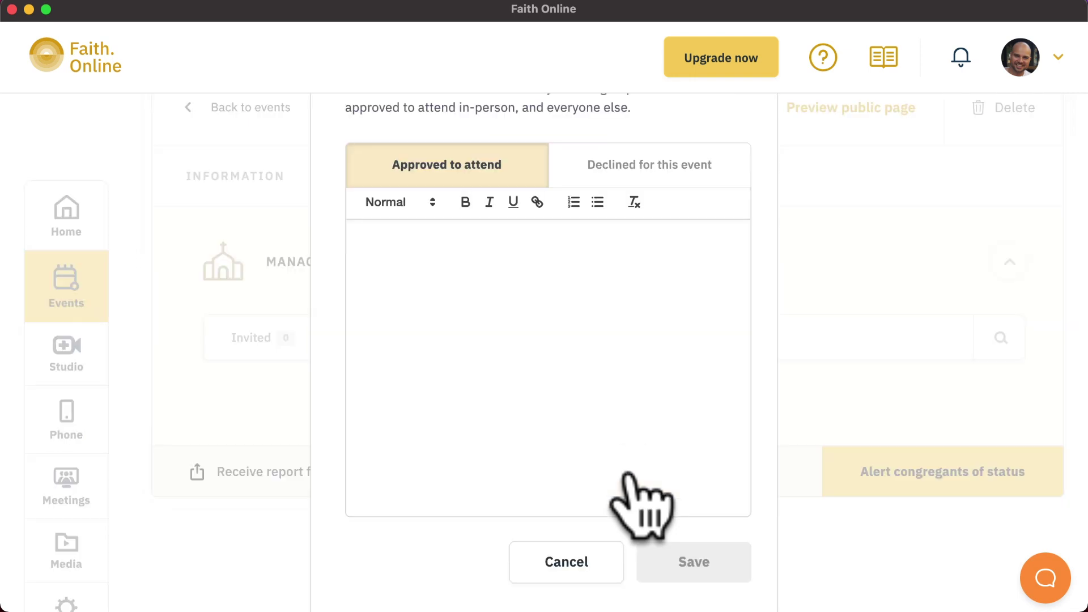
{"action": "scroll", "coordinate": [766, 387], "scroll_direction": "up", "scroll_amount": 3}
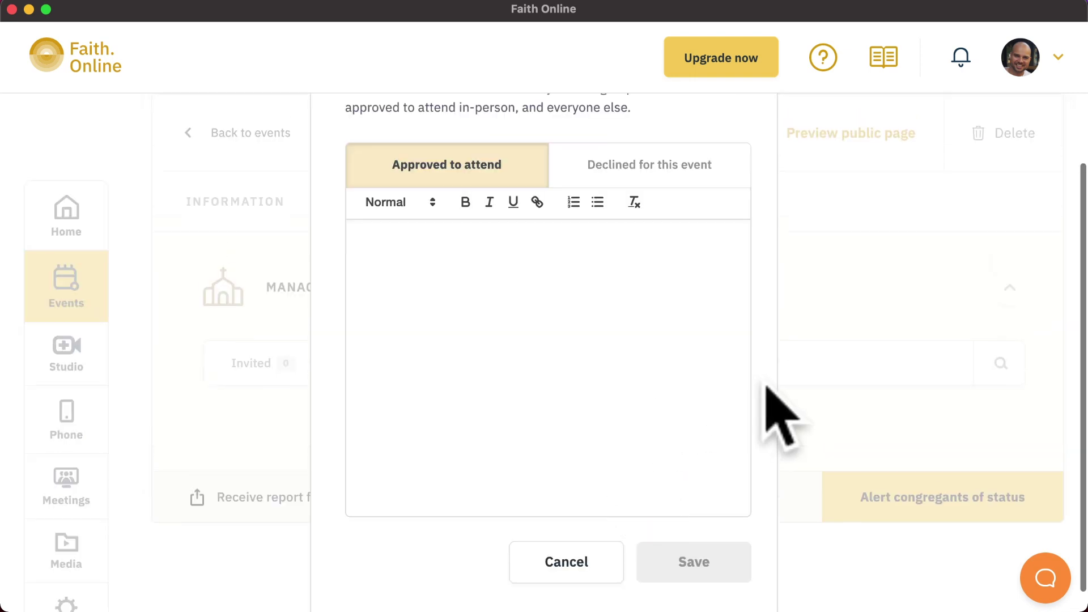
{"action": "left_click", "coordinate": [687, 365]}
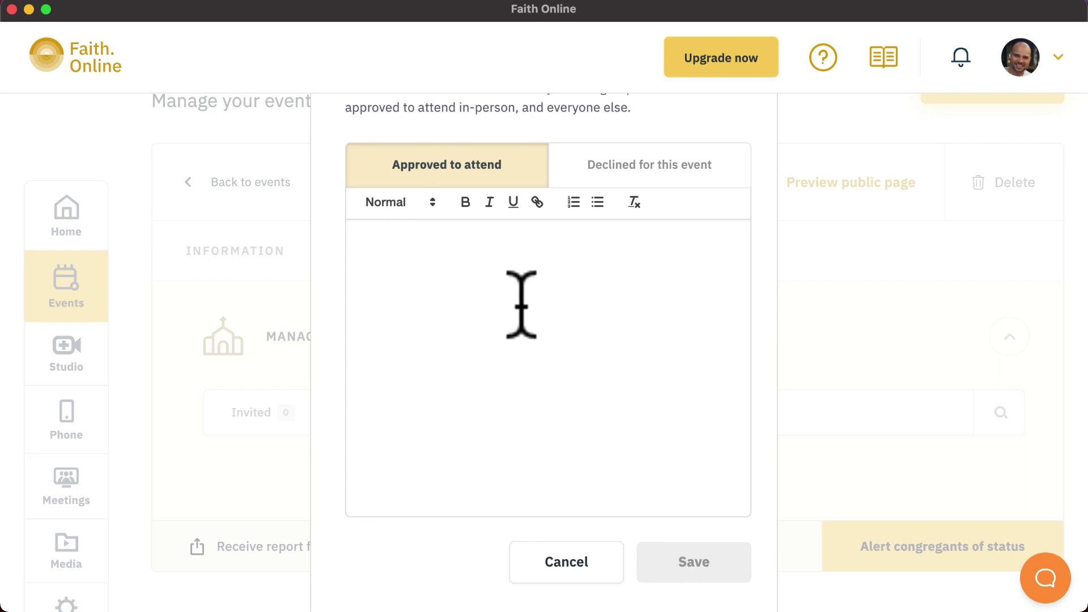
{"action": "left_click", "coordinate": [646, 162]}
{"action": "left_click", "coordinate": [575, 276]}
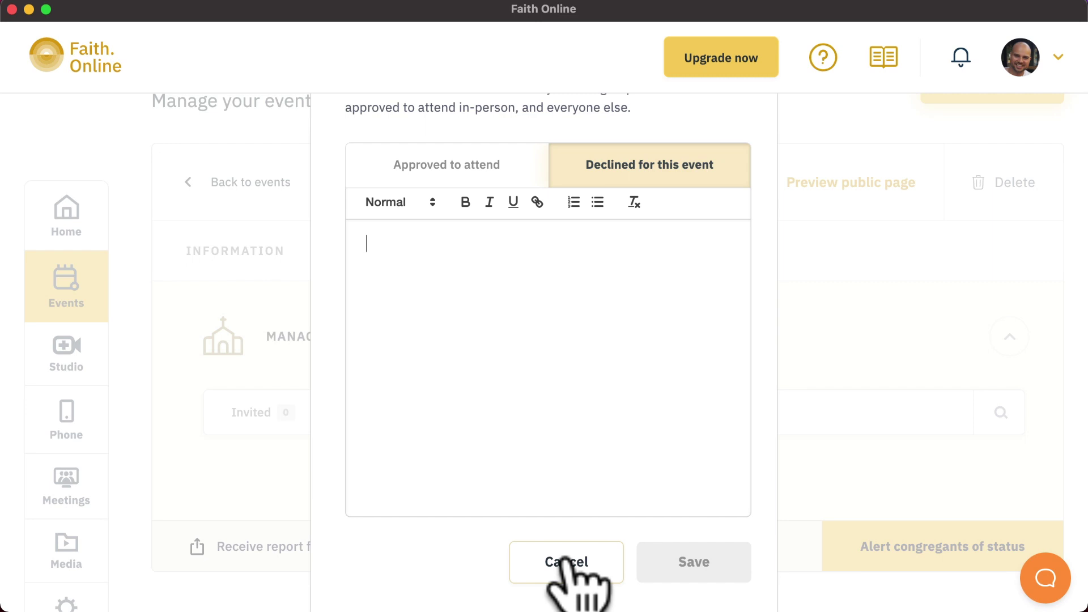
{"action": "left_click", "coordinate": [567, 562]}
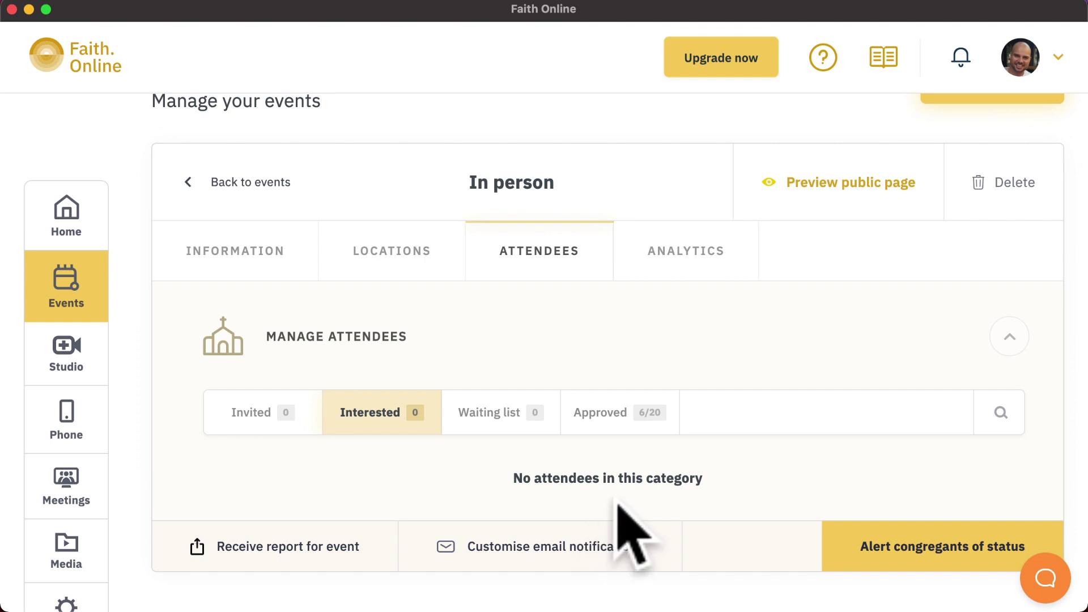
On the Approved tab, highlight the attendee's e-mail and phone, then start removing the attendee with X
{"action": "left_click", "coordinate": [601, 415]}
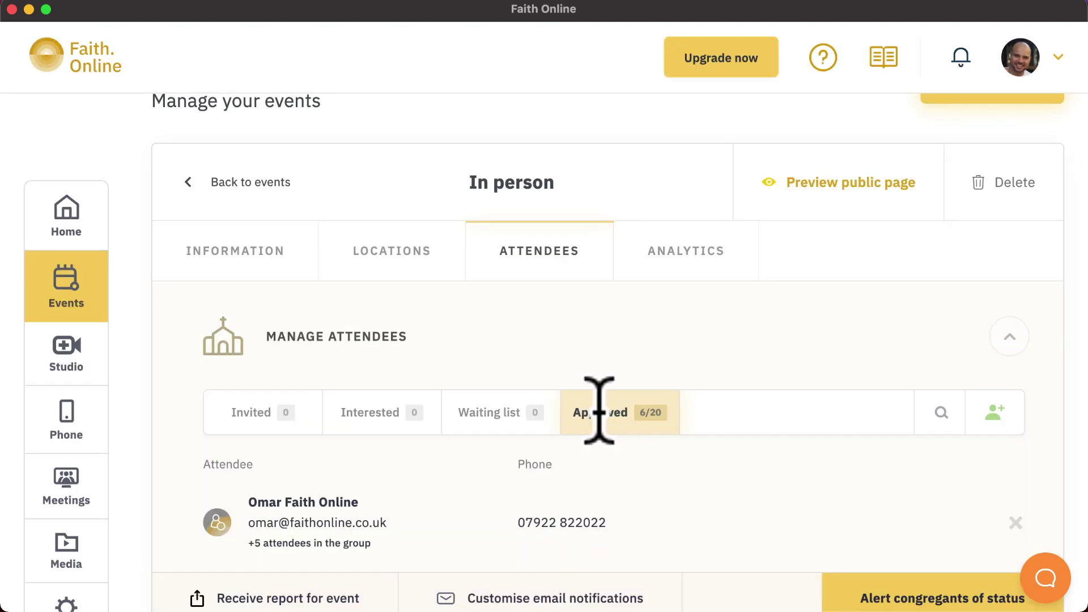
{"action": "left_click", "coordinate": [249, 524]}
{"action": "left_click_drag", "start_coordinate": [249, 524], "coordinate": [397, 517]}
{"action": "left_click", "coordinate": [400, 525]}
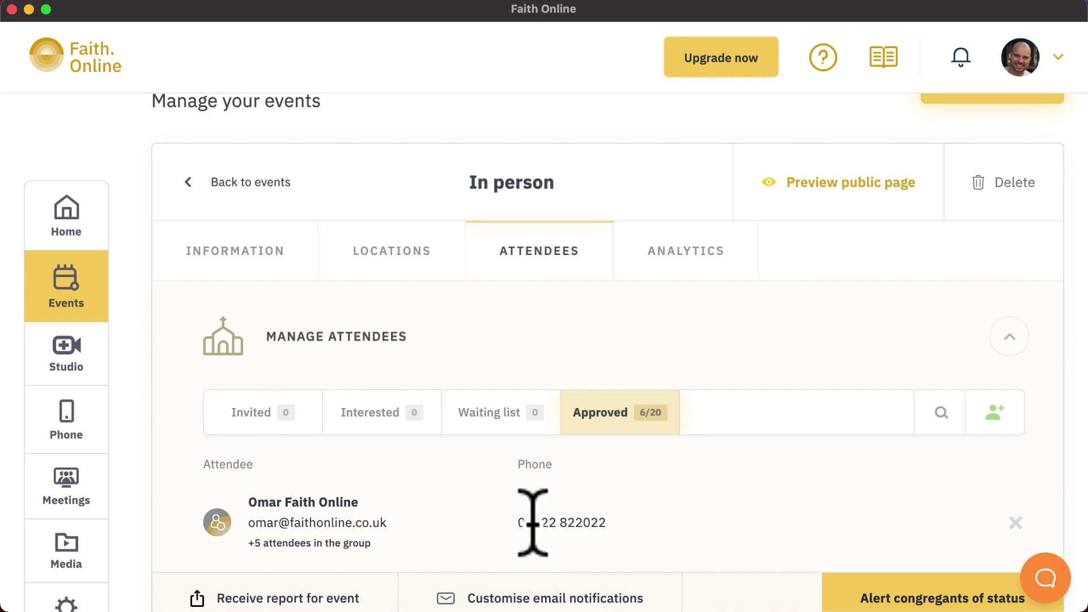
{"action": "left_click_drag", "start_coordinate": [517, 521], "coordinate": [608, 524]}
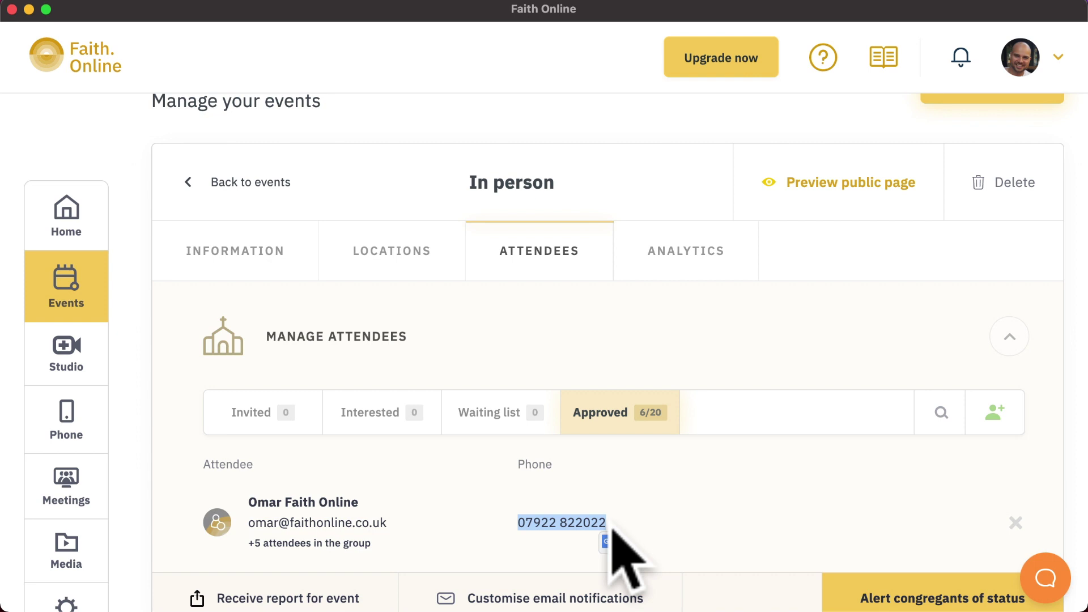
{"action": "left_click", "coordinate": [911, 525]}
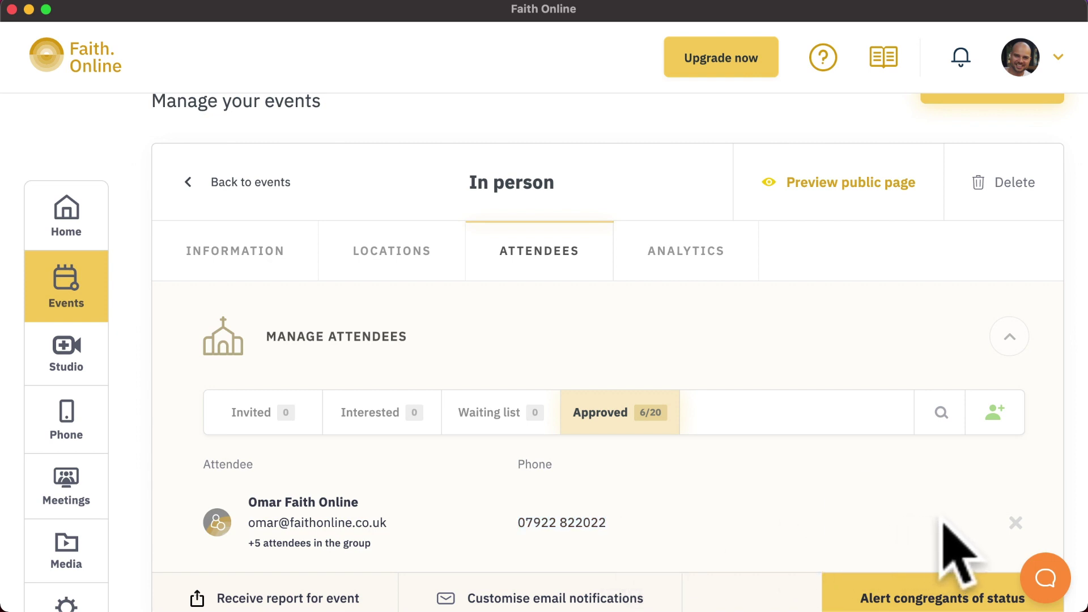
{"action": "left_click", "coordinate": [1015, 525]}
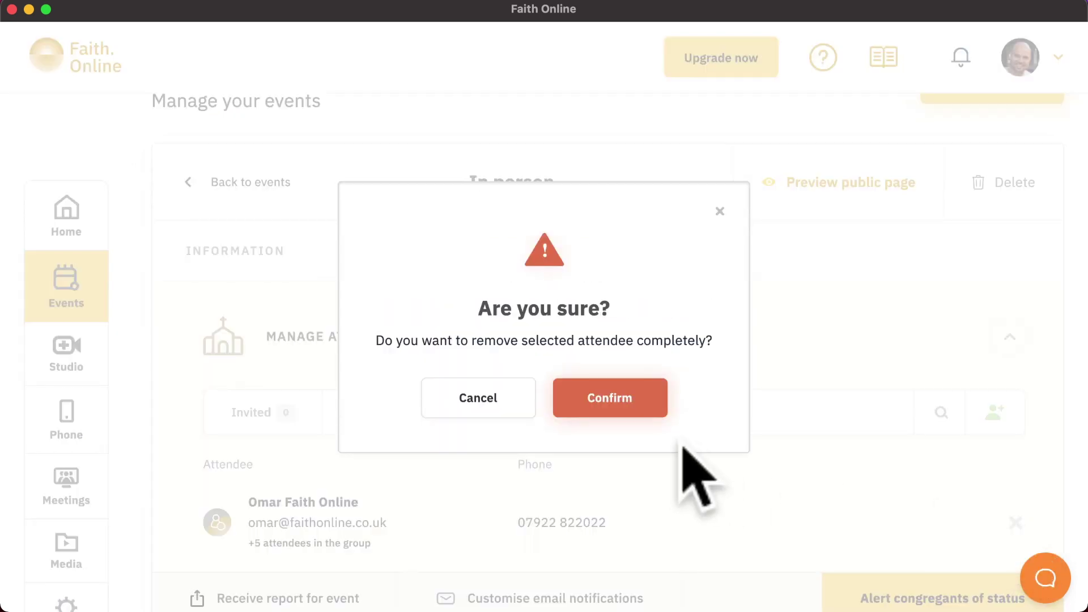